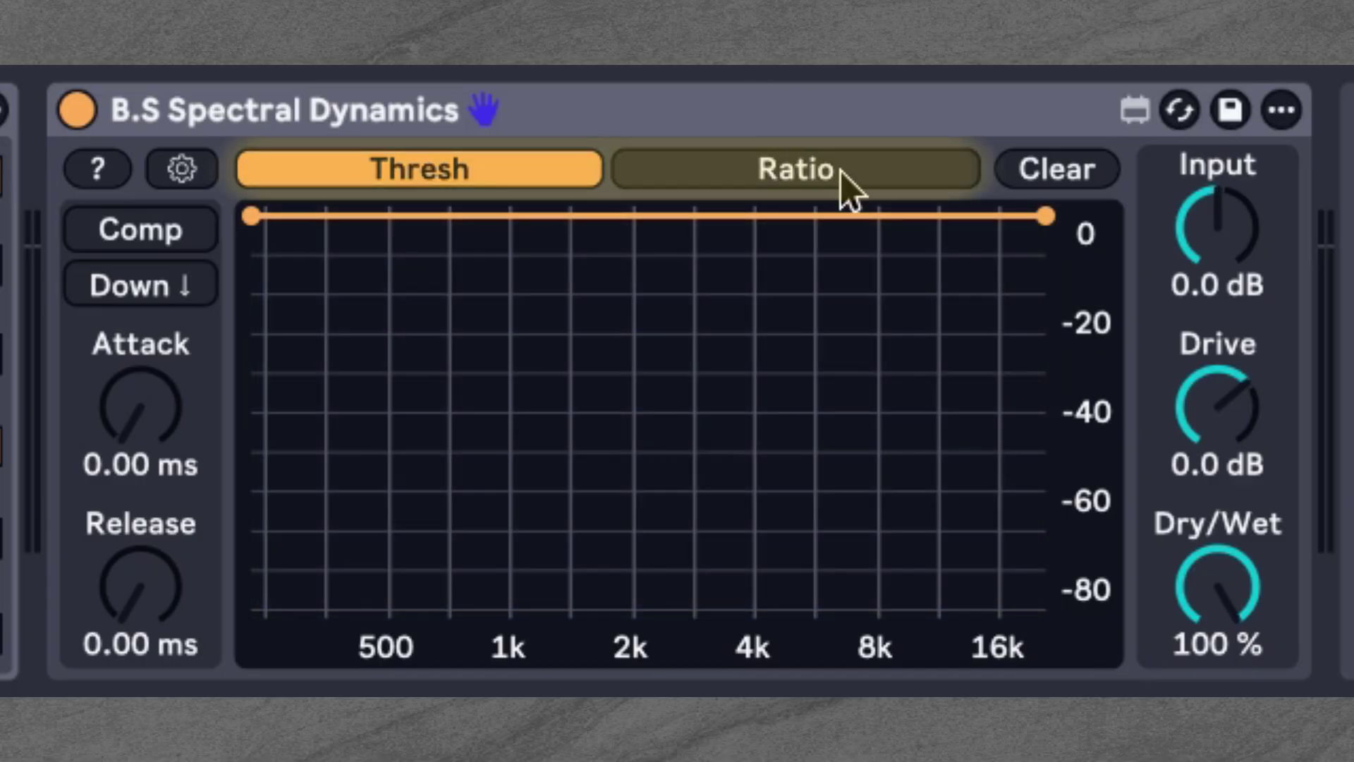
# Preview the ratio curve, return to the threshold curve, and start playback to see the spectrum.
pyautogui.click(840, 173)
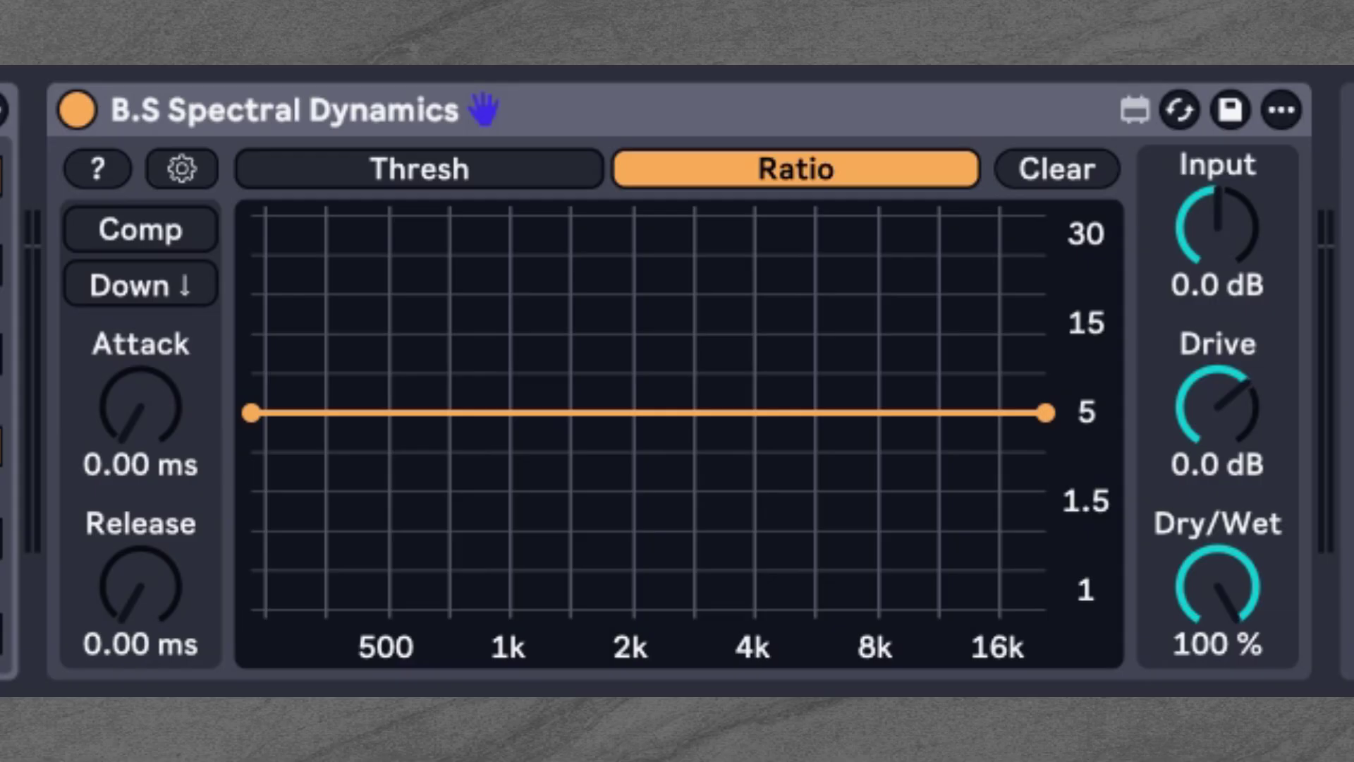
pyautogui.click(420, 169)
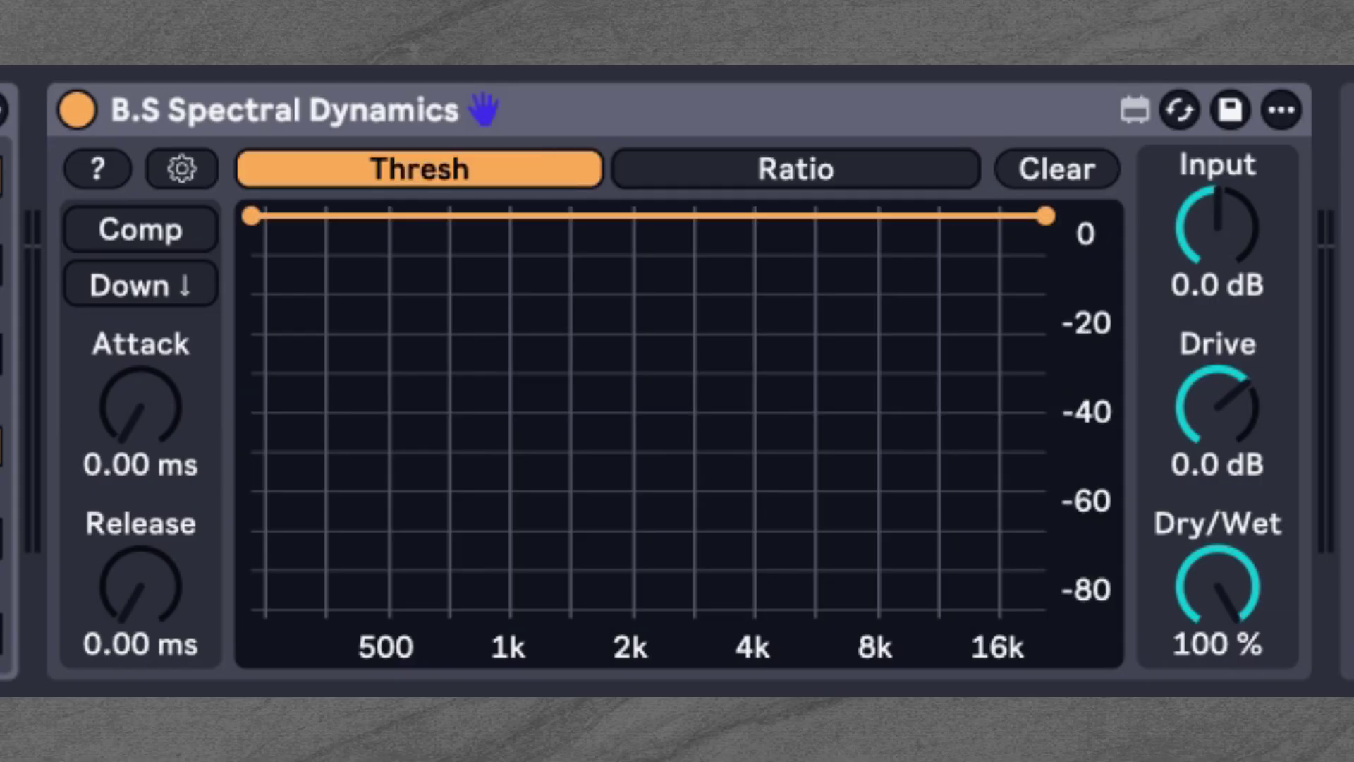
pyautogui.press('space')
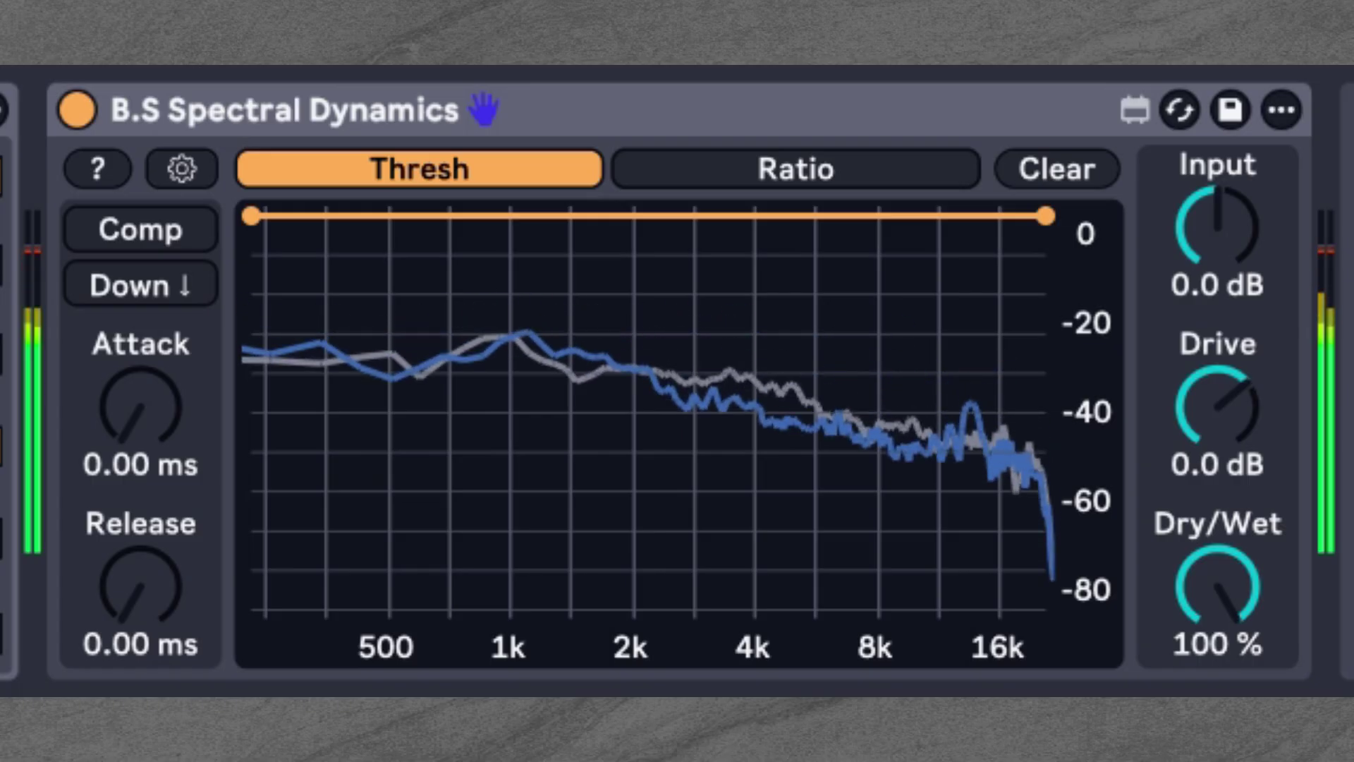
pyautogui.press('space')
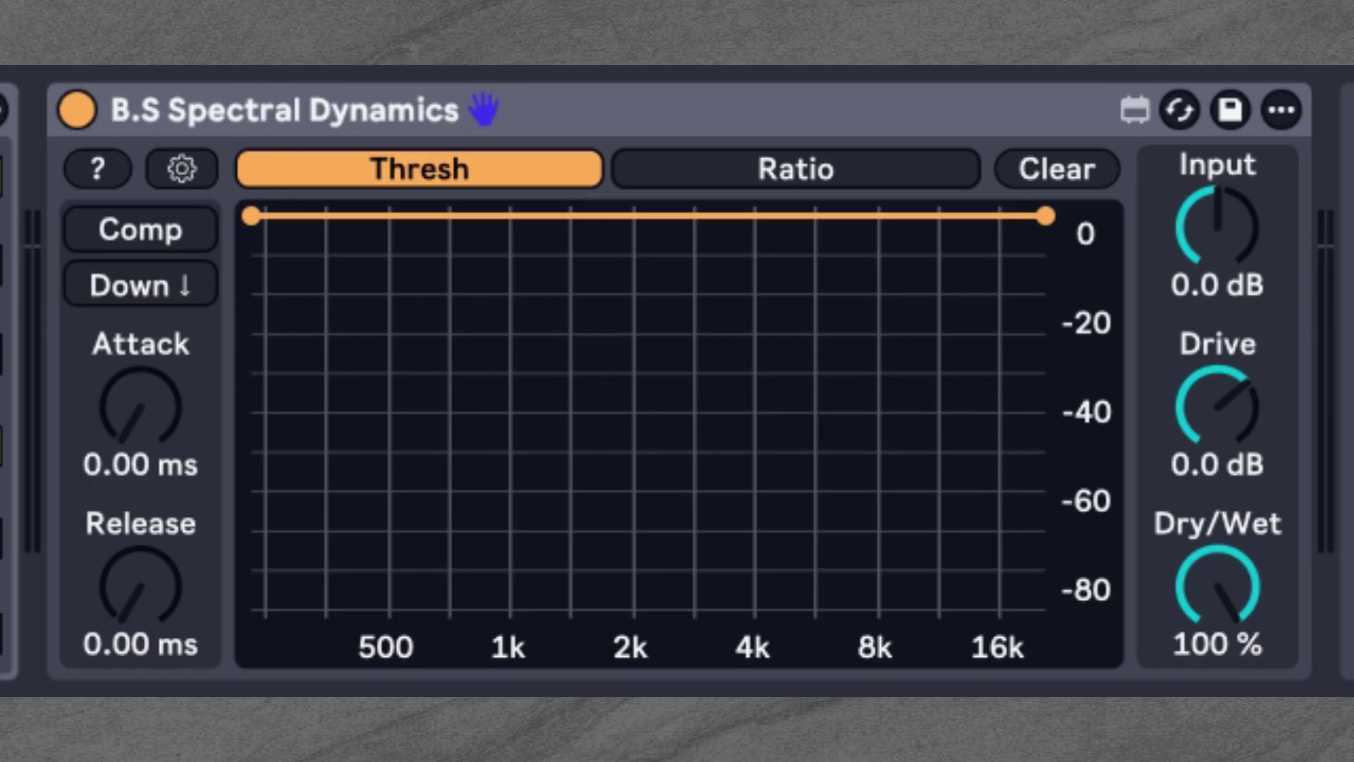
pyautogui.press('space')
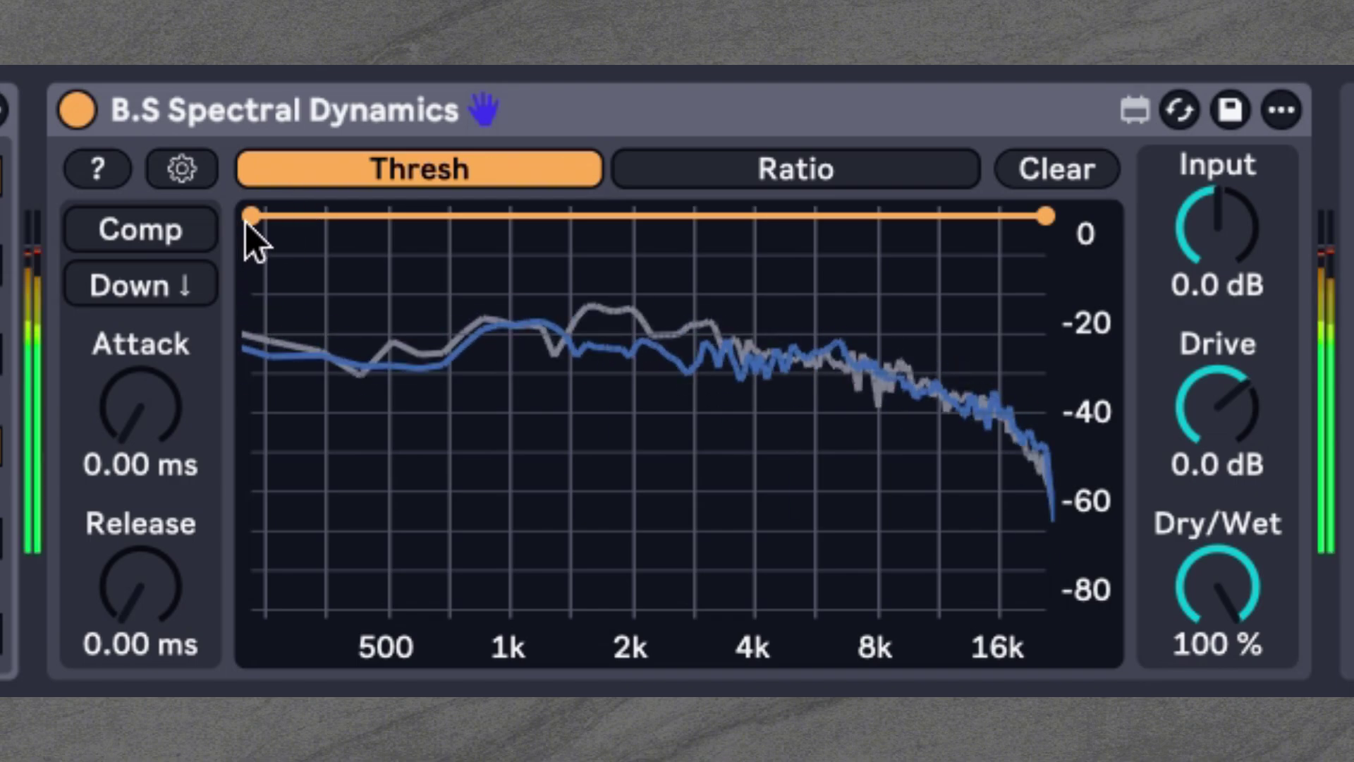
# Curve the threshold from about -25 dB in the lows to -63 dB in the highs, then show the ratio curve.
pyautogui.moveTo(252, 218); pyautogui.dragTo(215, 357)
pyautogui.moveTo(1054, 228); pyautogui.dragTo(1060, 518)
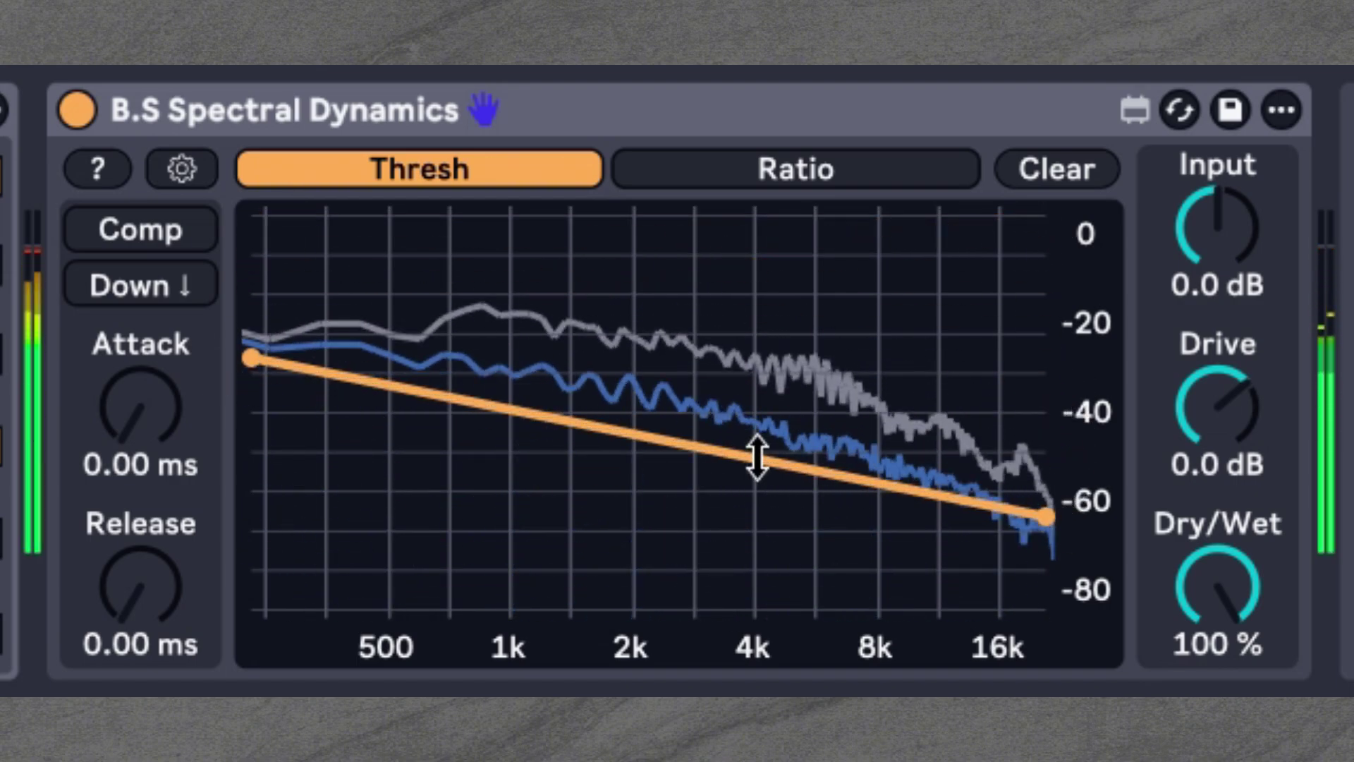
pyautogui.moveTo(759, 457); pyautogui.dragTo(758, 384)
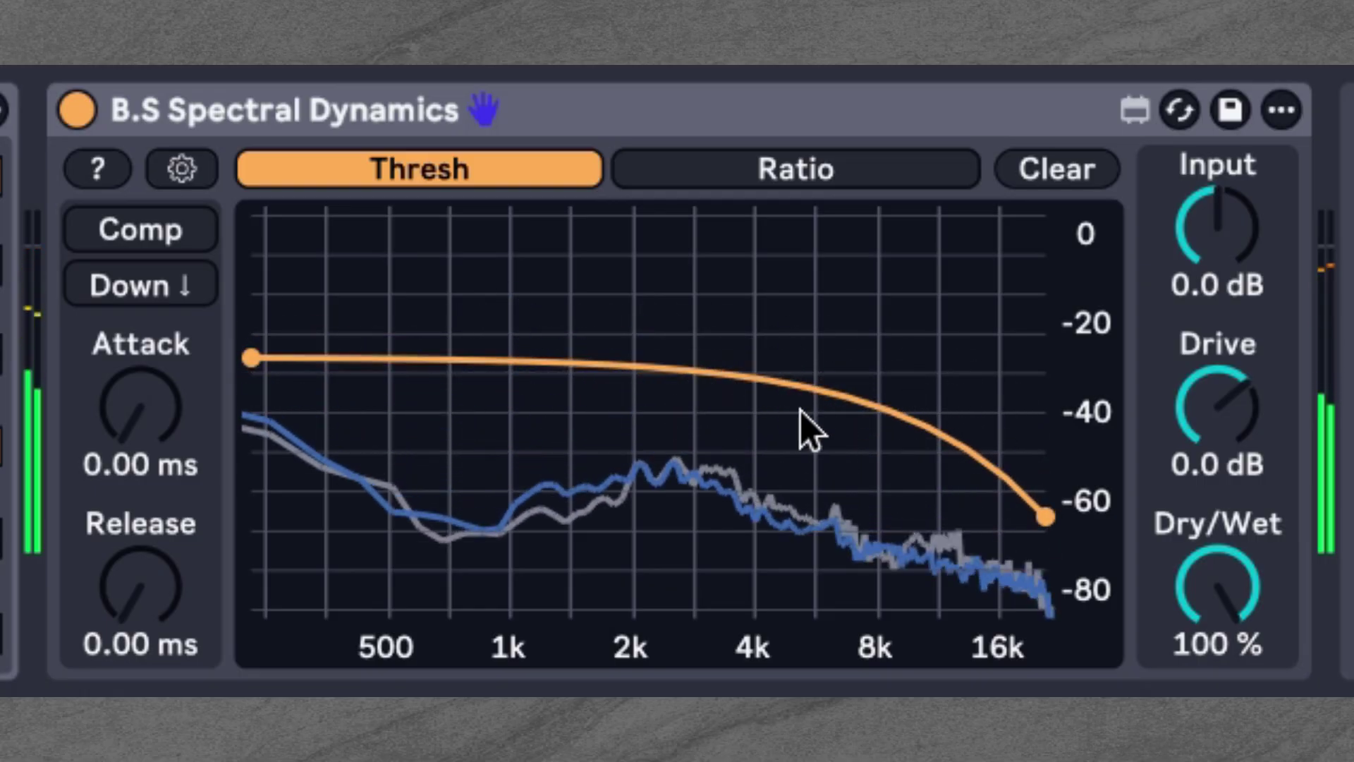
pyautogui.press('space')
pyautogui.click(692, 180)
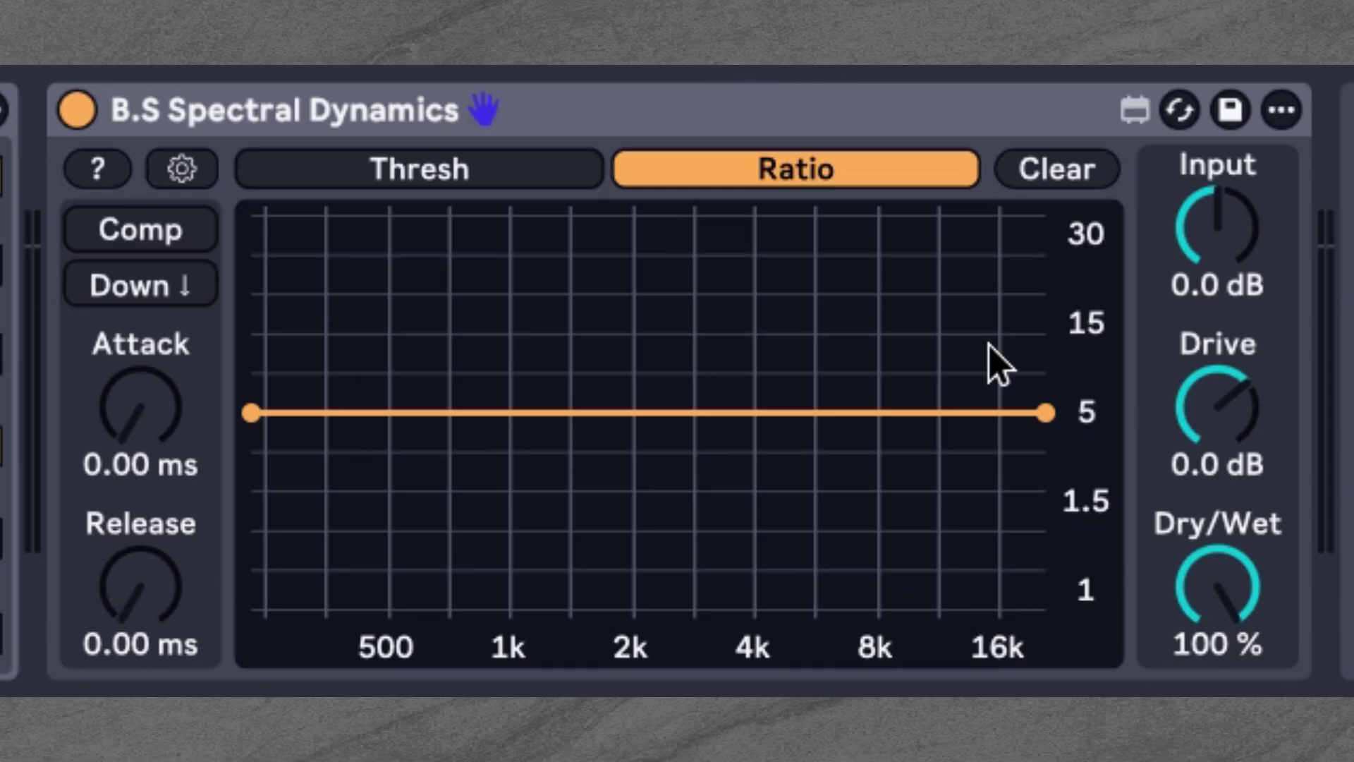
# Add zigzag ratio breakpoints, including one near 1k, then clear the ratio curve to a flat 5.
pyautogui.keyDown('shift'); pyautogui.click(1046, 414); pyautogui.keyUp('shift')
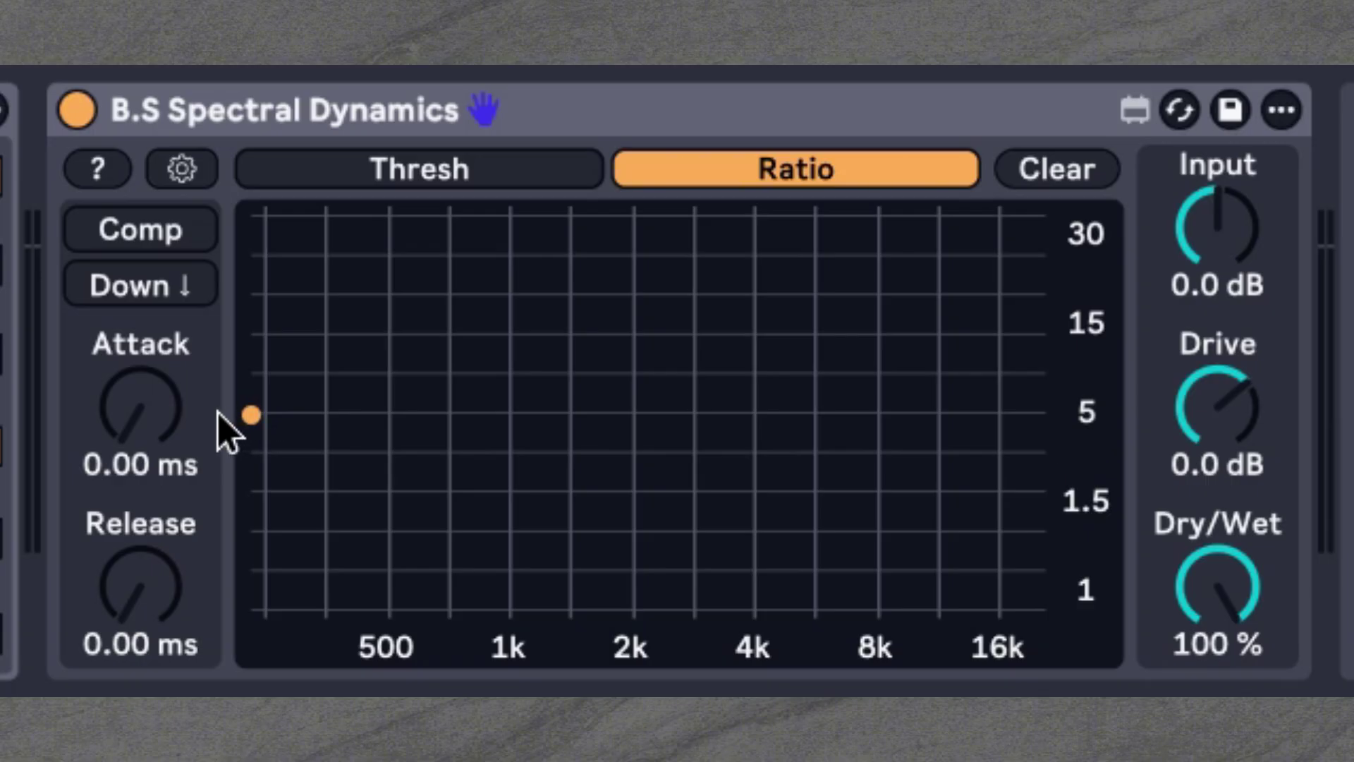
pyautogui.hotkey('ctrl', 'z')
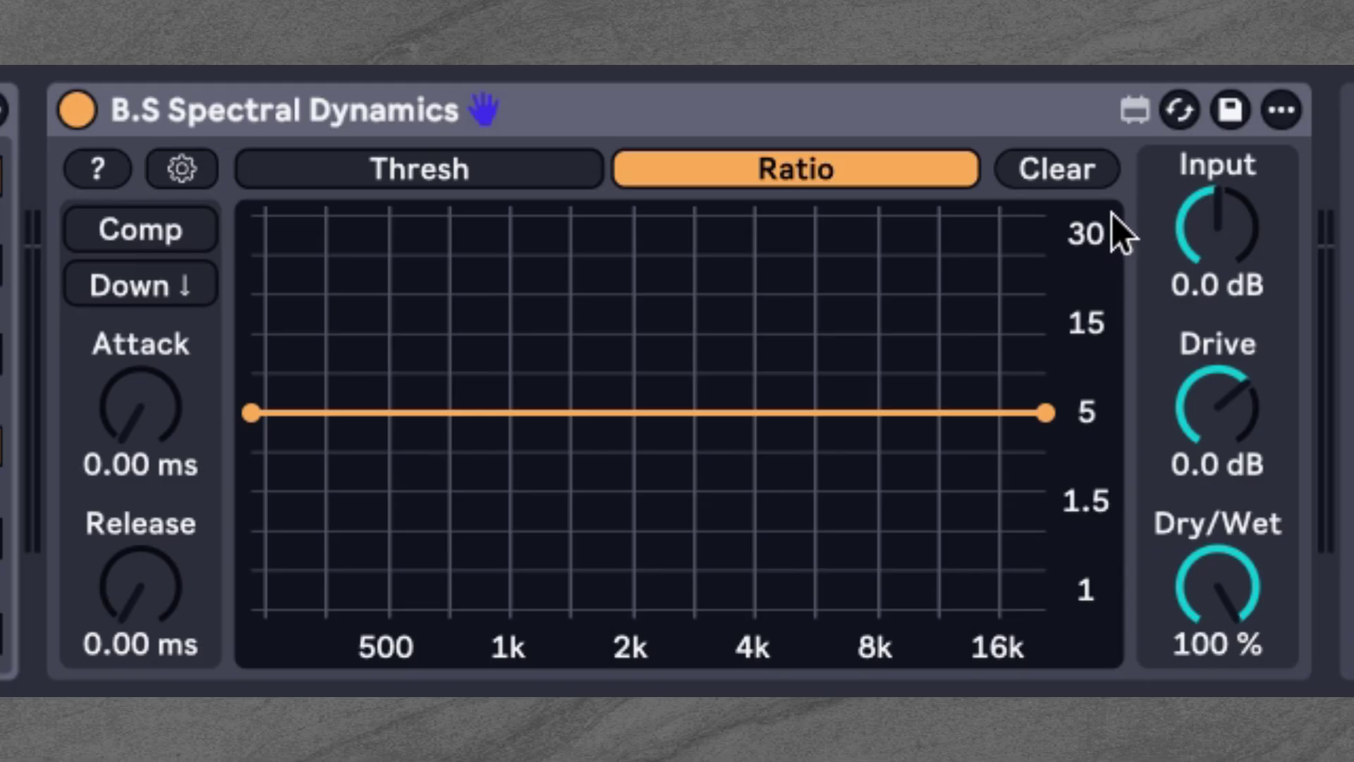
pyautogui.moveTo(505, 415); pyautogui.dragTo(507, 282)
pyautogui.click(560, 477)
pyautogui.click(837, 332)
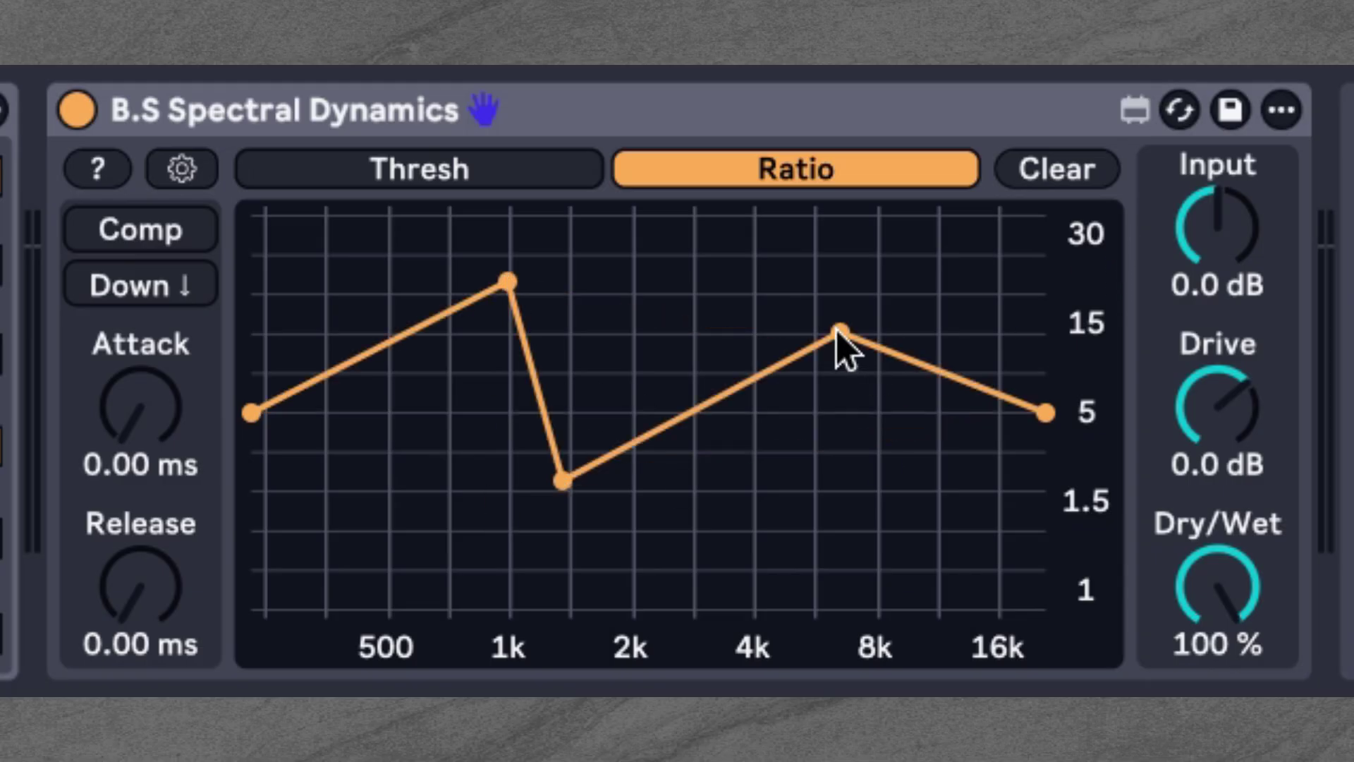
pyautogui.click(840, 516)
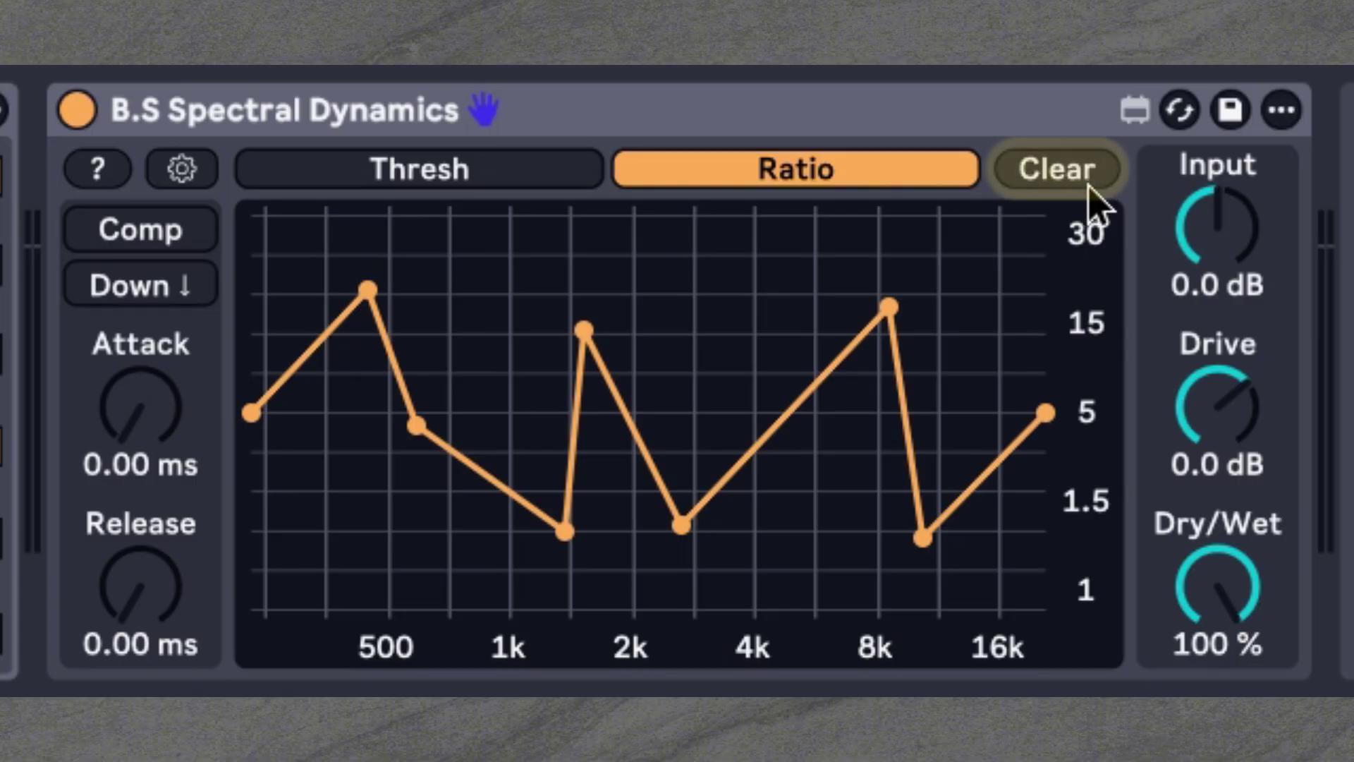
pyautogui.click(1098, 194)
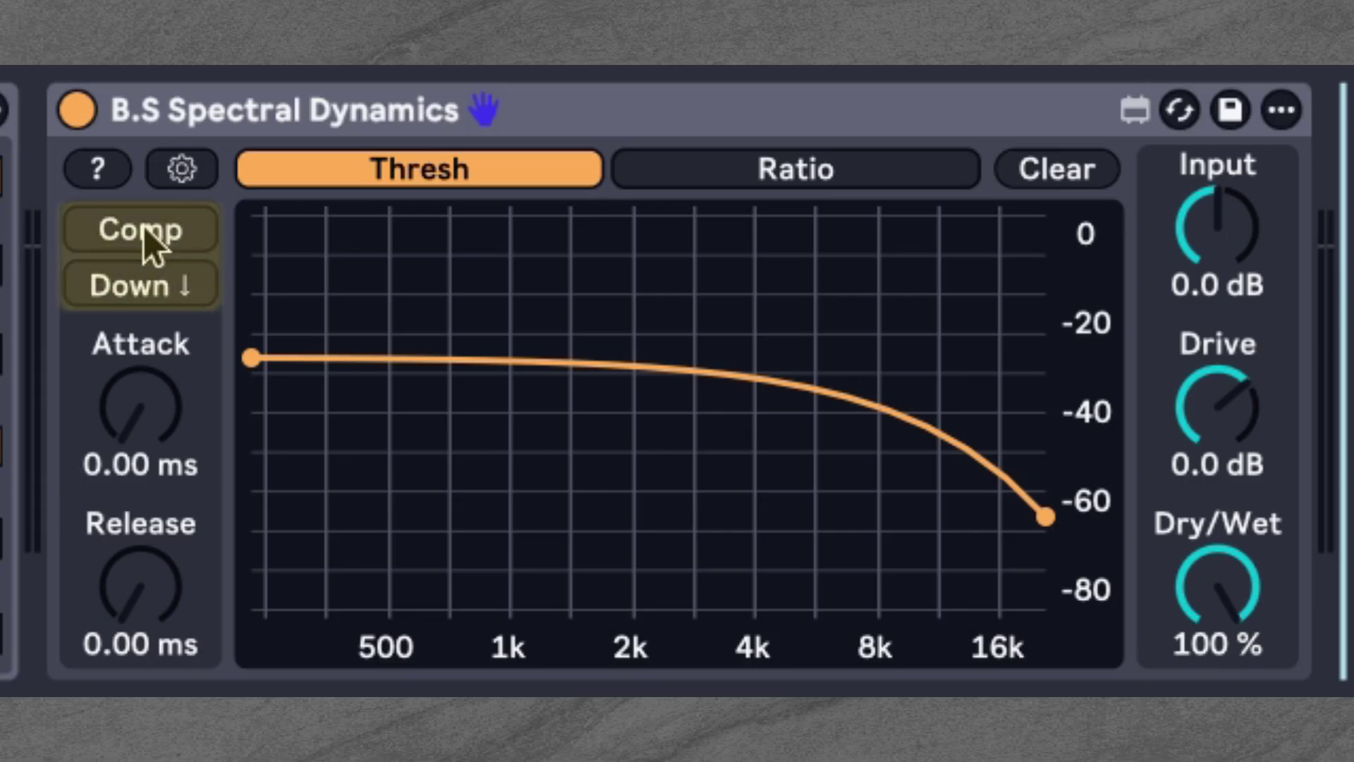
# Toggle the direction Up and back to Down, then set input gain to 0.2 dB and lower dry/wet while playing.
pyautogui.click(203, 298)
pyautogui.click(200, 289)
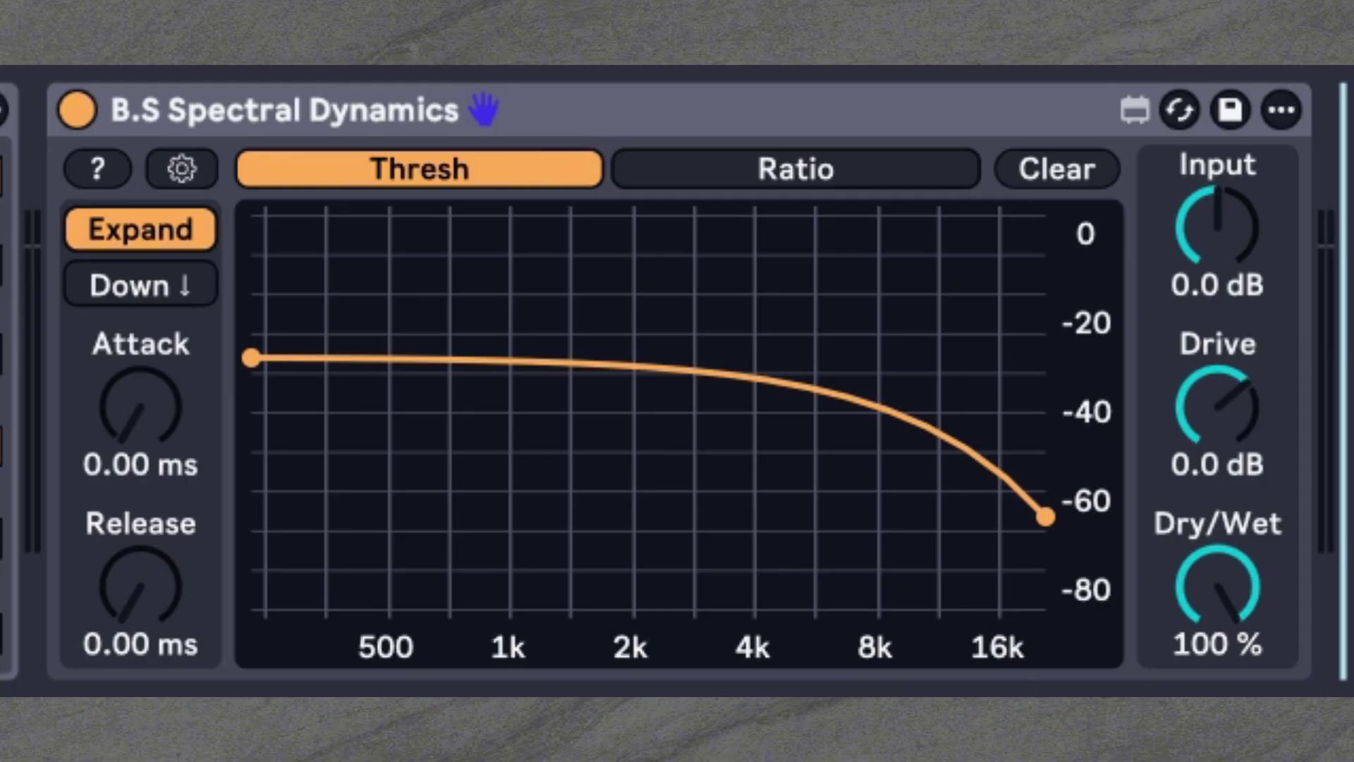
pyautogui.press('space')
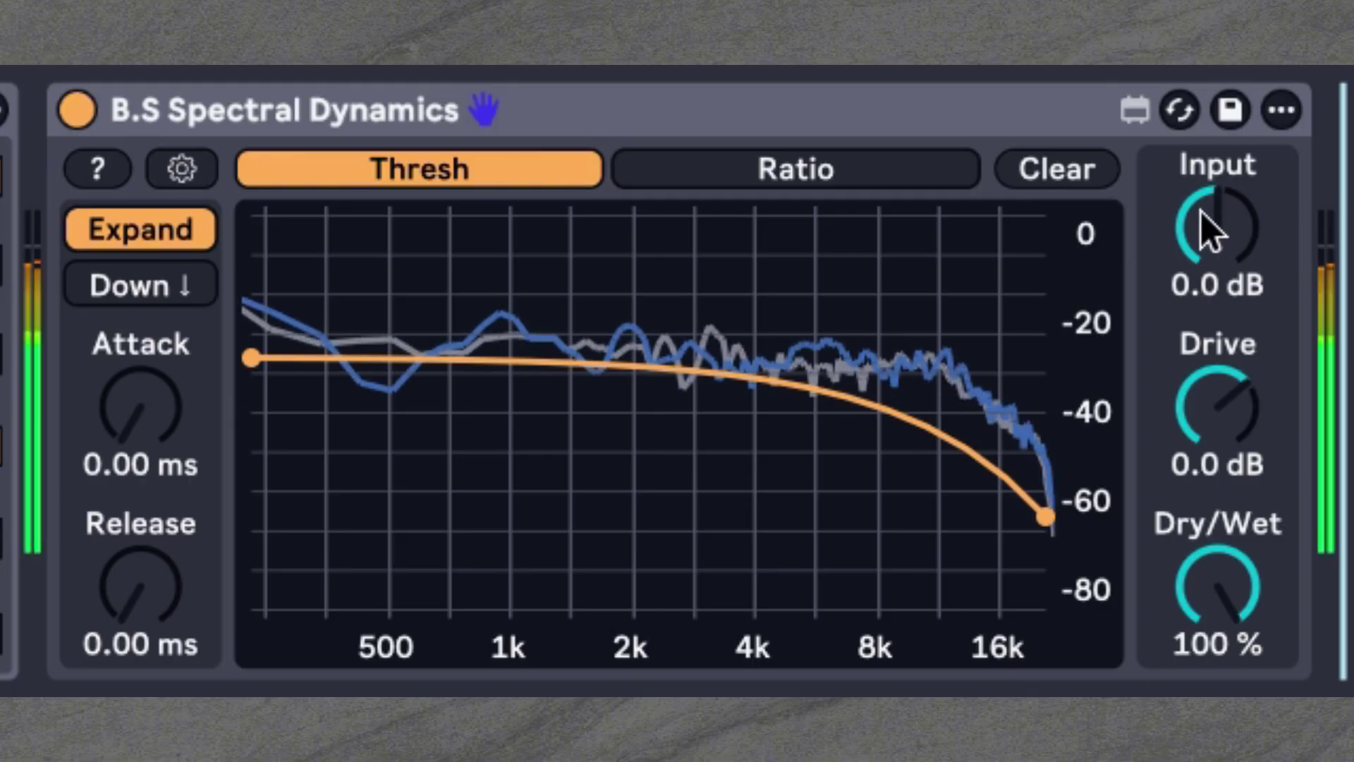
pyautogui.moveTo(1208, 226)
pyautogui.mouseDown()
pyautogui.moveTo(1209, 268)
pyautogui.moveTo(1208, 225)
pyautogui.mouseUp()
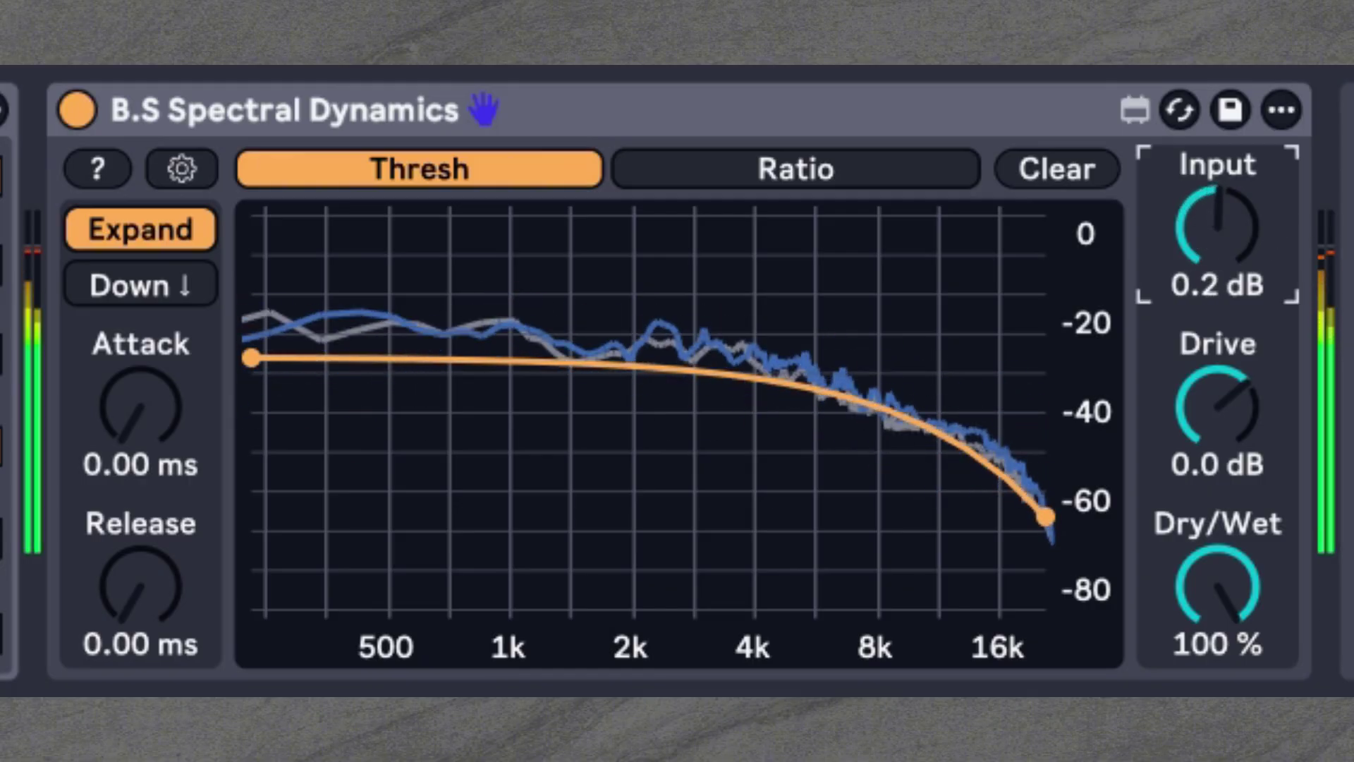
pyautogui.press('space')
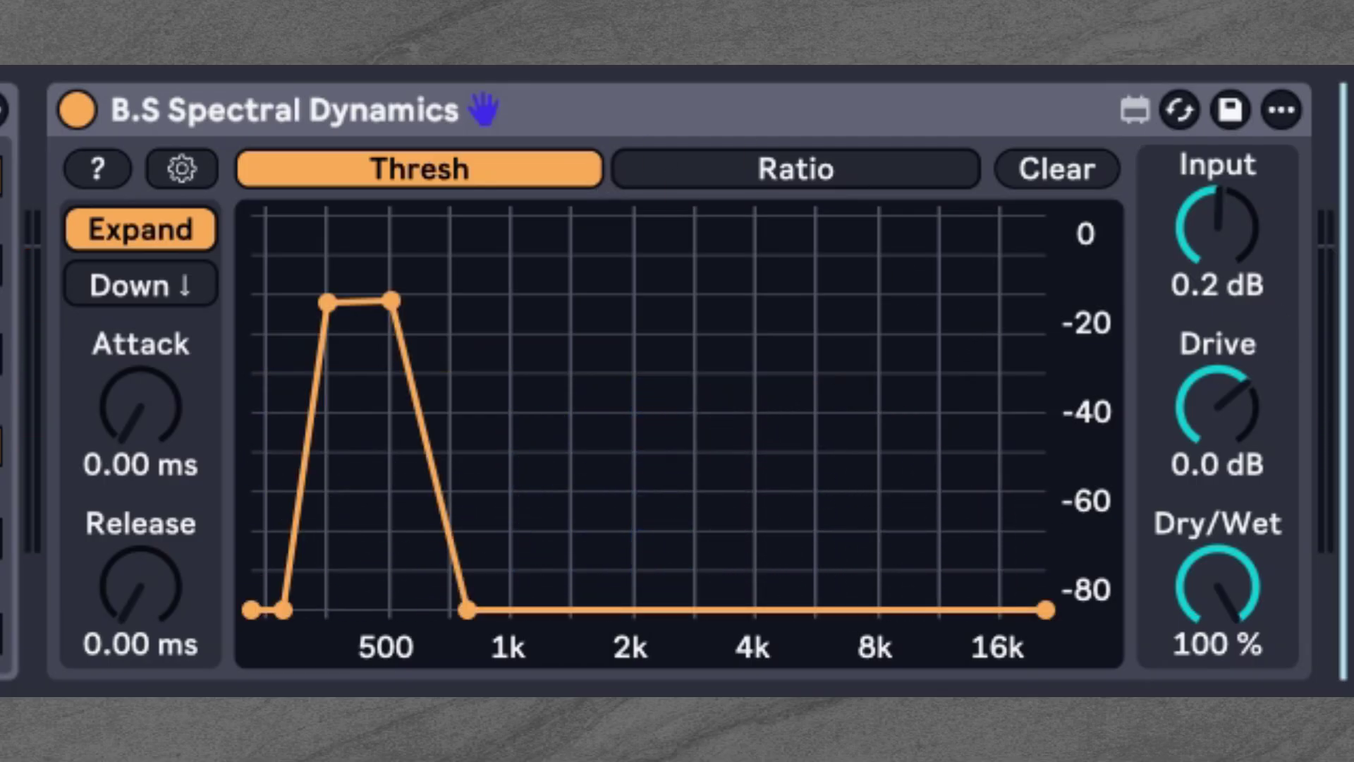
pyautogui.press('space')
pyautogui.moveTo(1263, 599); pyautogui.dragTo(1215, 543)
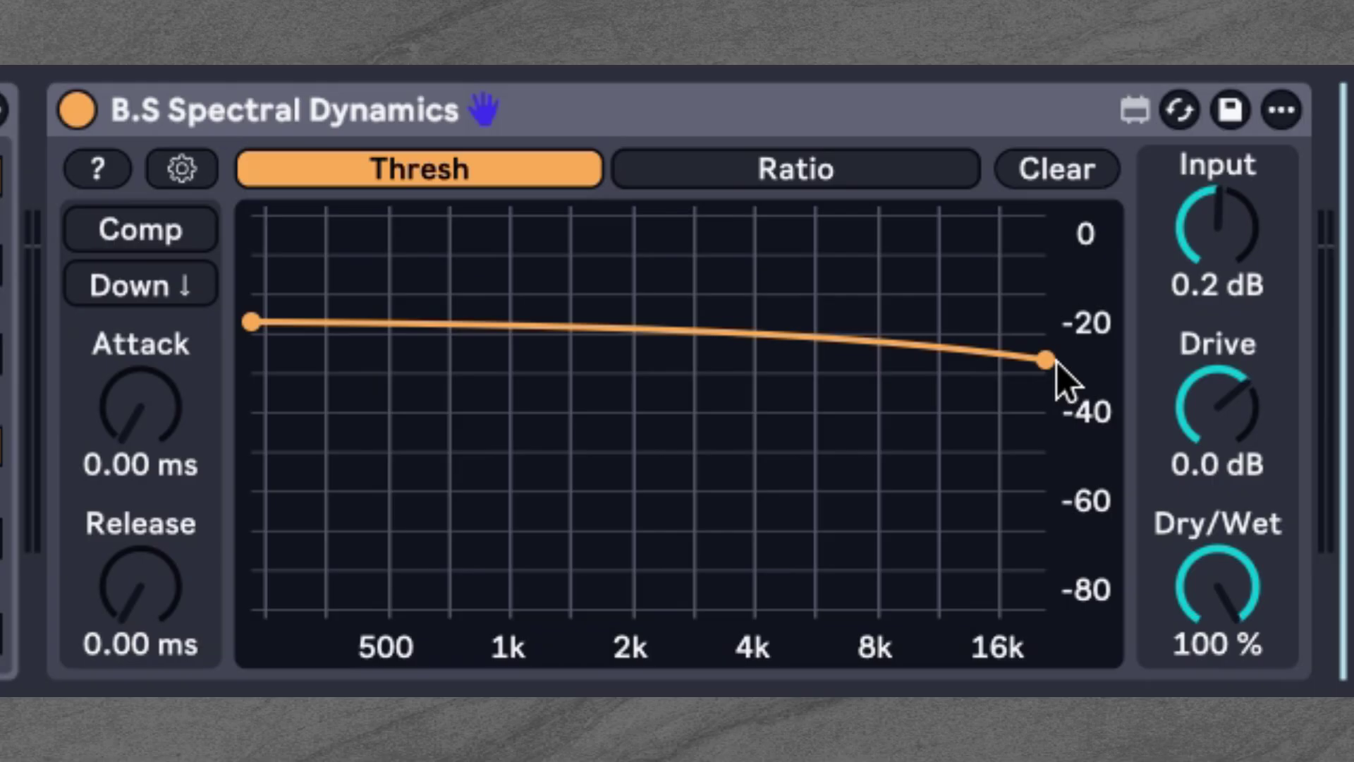
# While playing, drag the threshold down to about -60 to -72 dB, leaving the high end near -62 dB.
pyautogui.press('space')
pyautogui.moveTo(1048, 360); pyautogui.dragTo(1080, 402)
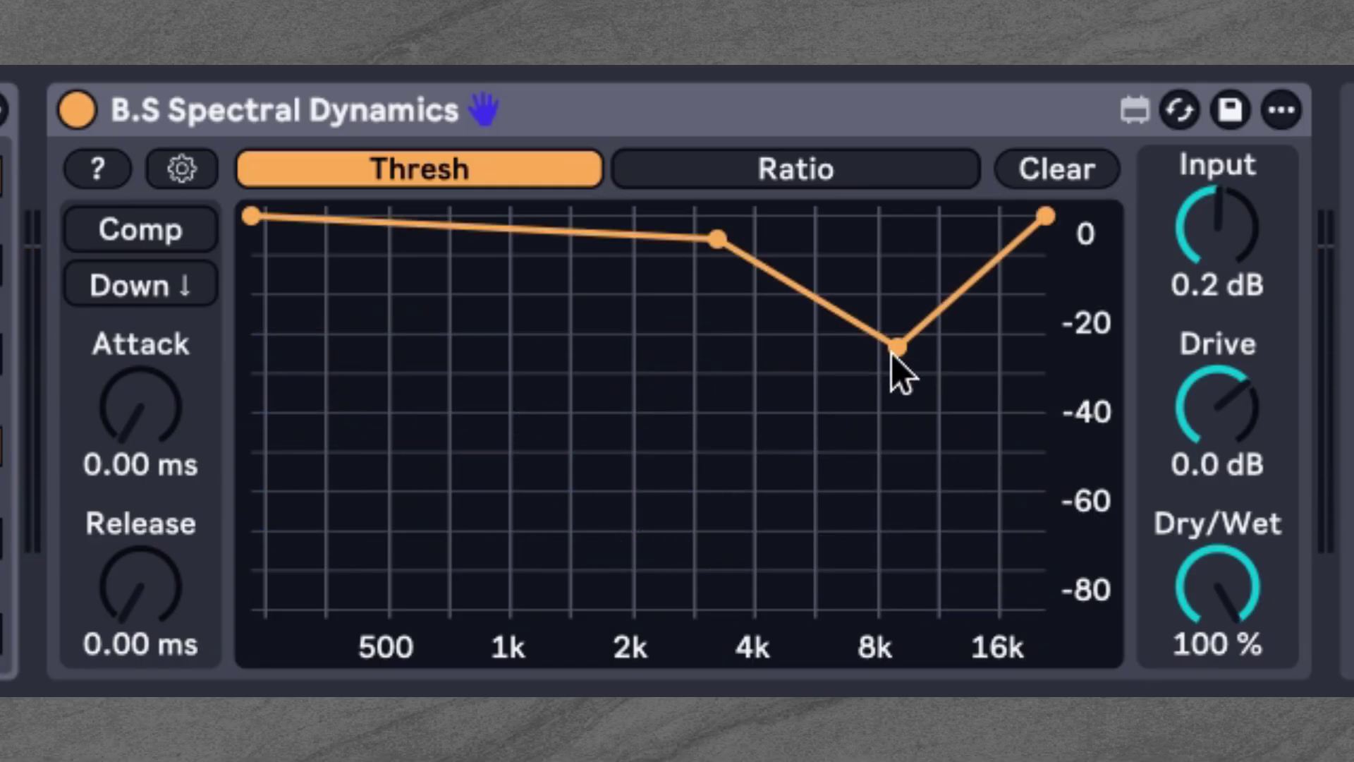
pyautogui.moveTo(894, 348); pyautogui.dragTo(837, 548)
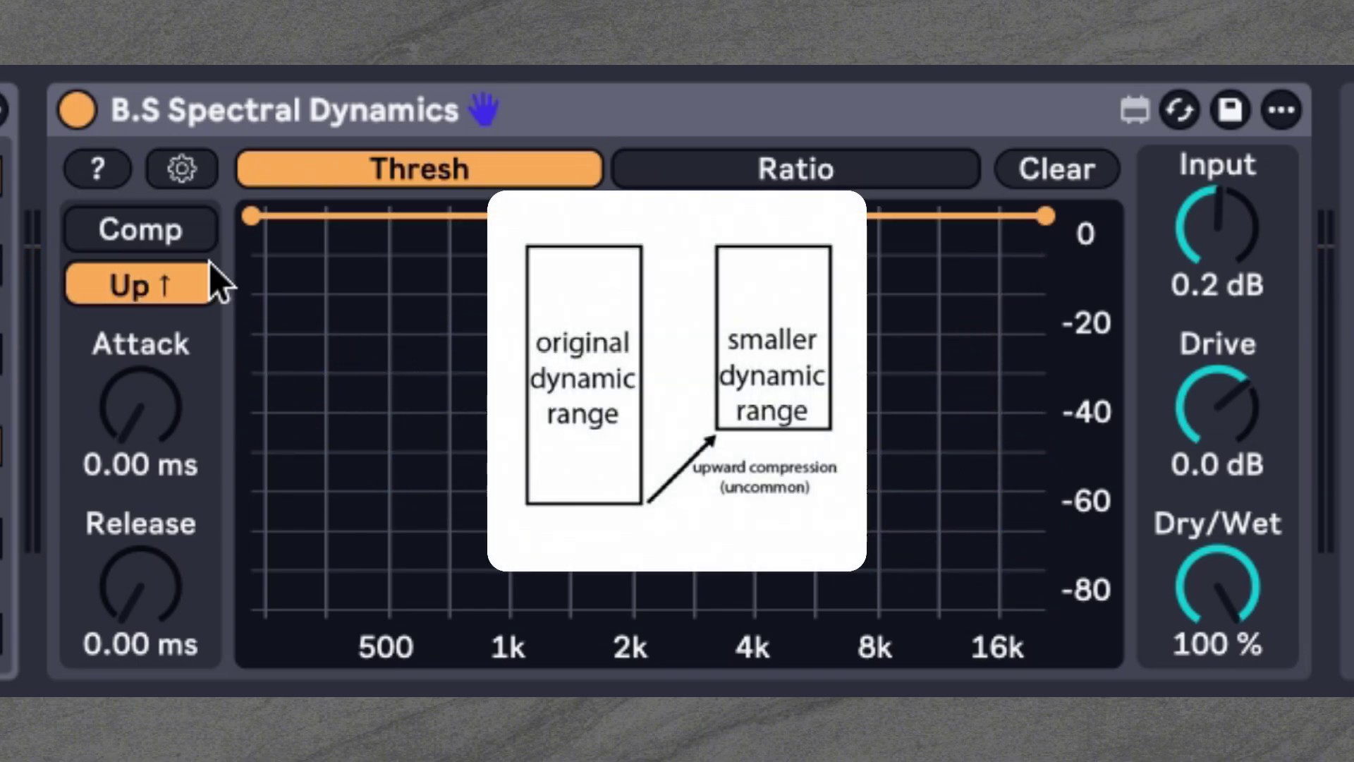
pyautogui.moveTo(338, 226); pyautogui.dragTo(450, 514)
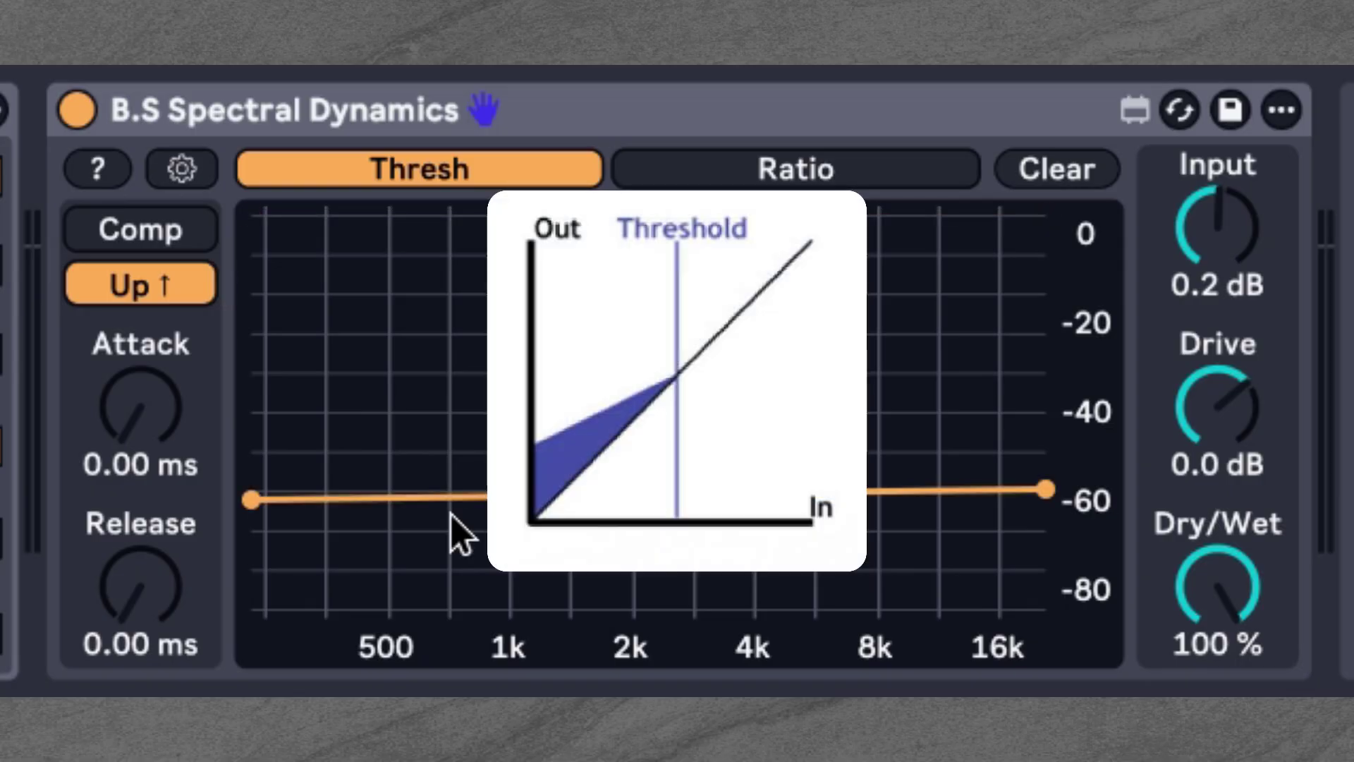
pyautogui.press('space')
pyautogui.moveTo(1045, 488); pyautogui.dragTo(1064, 529)
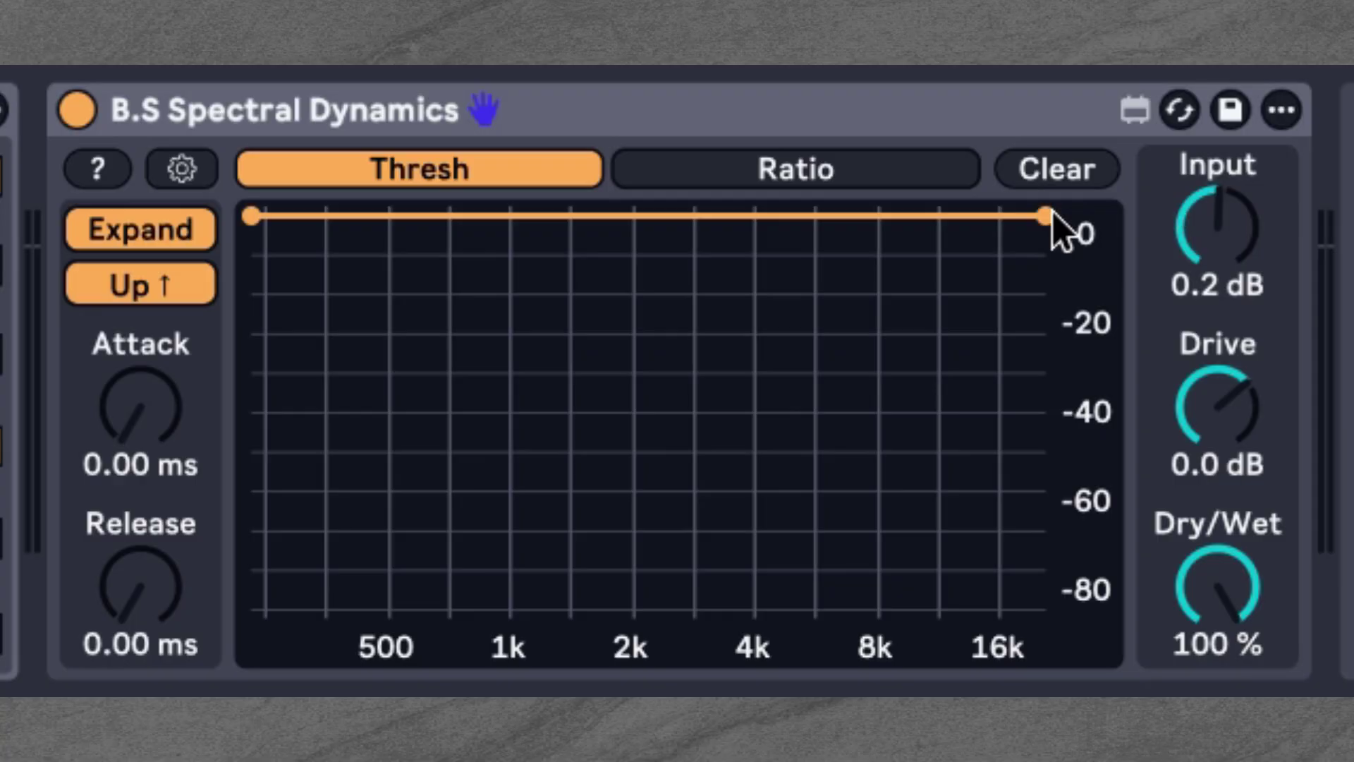
# Slope the threshold down toward the highs, from about -21 dB to -42 dB.
pyautogui.moveTo(1051, 212); pyautogui.dragTo(1065, 437)
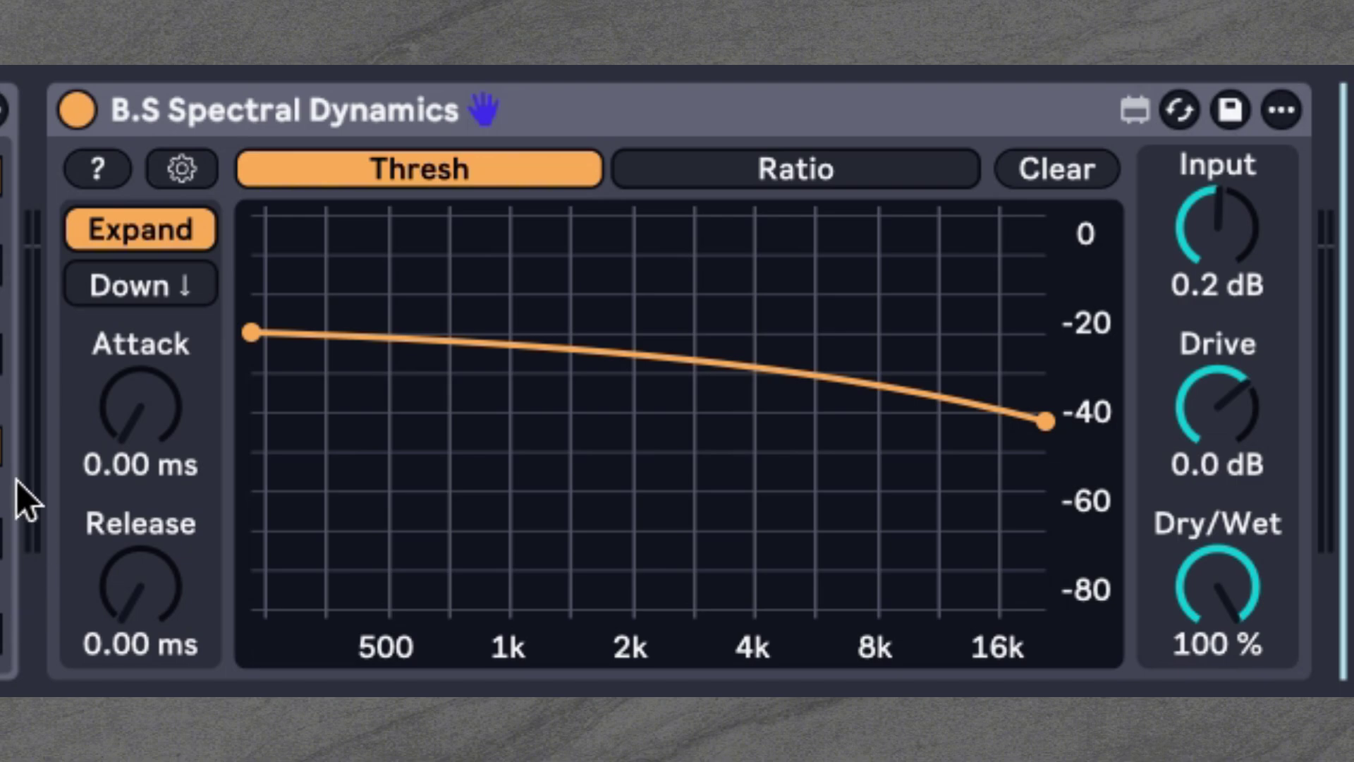
# Raise attack to 84.9 ms and drive to 12 dB, auditioning with playback.
pyautogui.moveTo(142, 423); pyautogui.dragTo(142, 317)
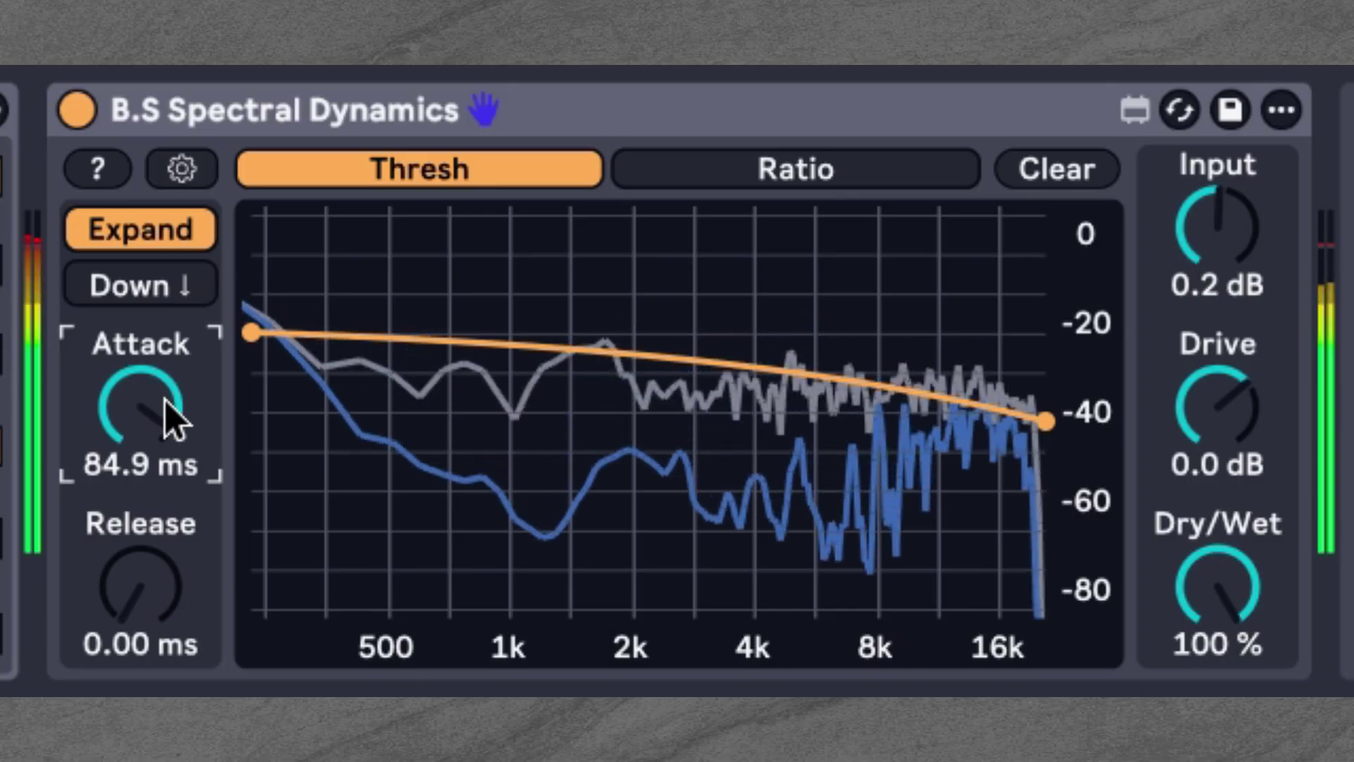
pyautogui.press('space')
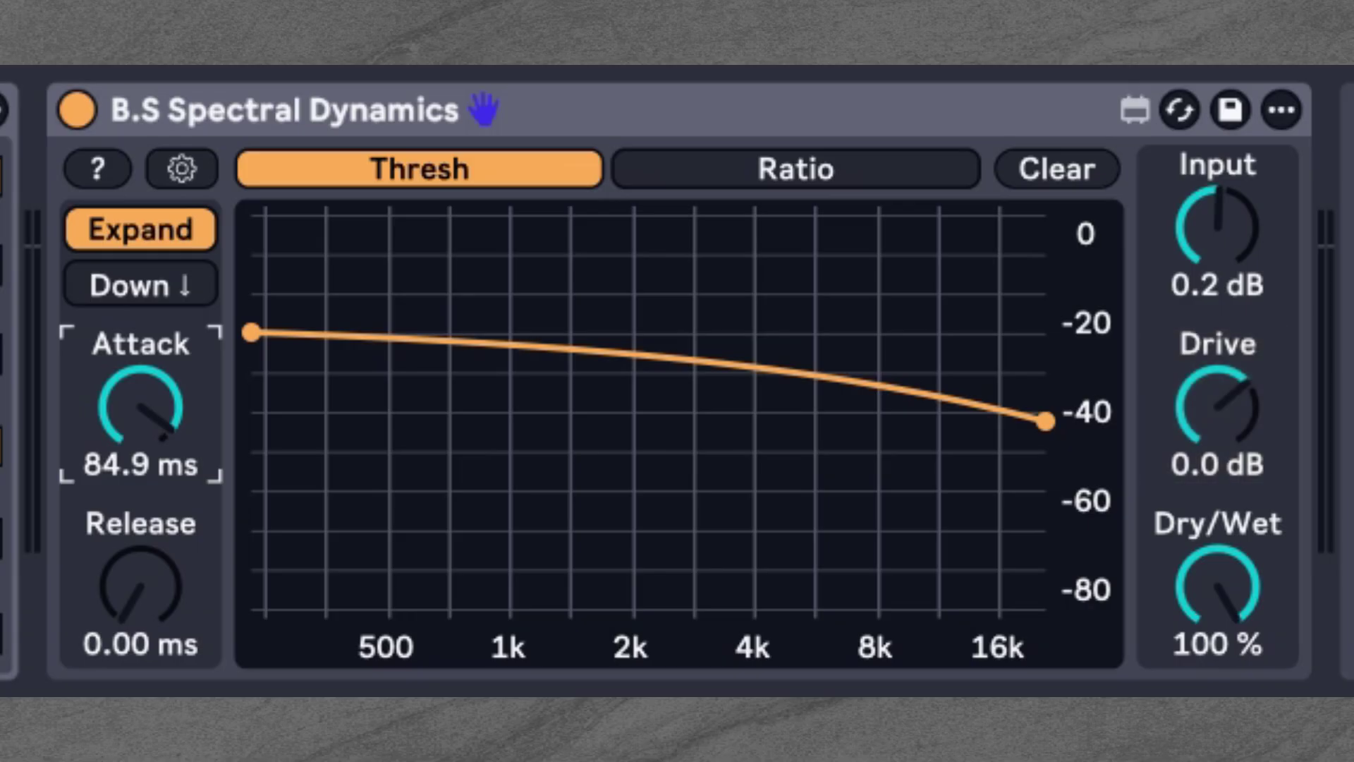
pyautogui.press('space')
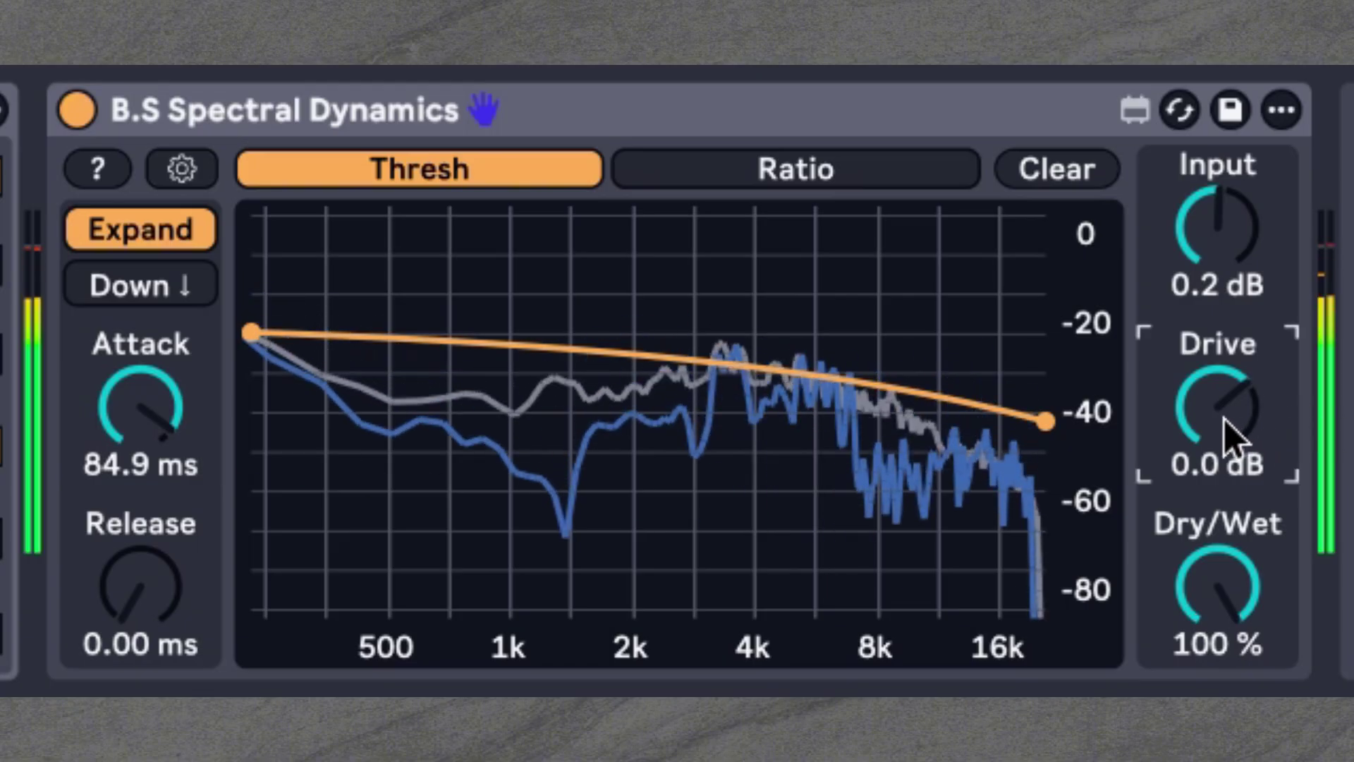
pyautogui.moveTo(1224, 419)
pyautogui.mouseDown()
pyautogui.moveTo(1224, 331)
pyautogui.moveTo(1228, 432)
pyautogui.mouseUp()
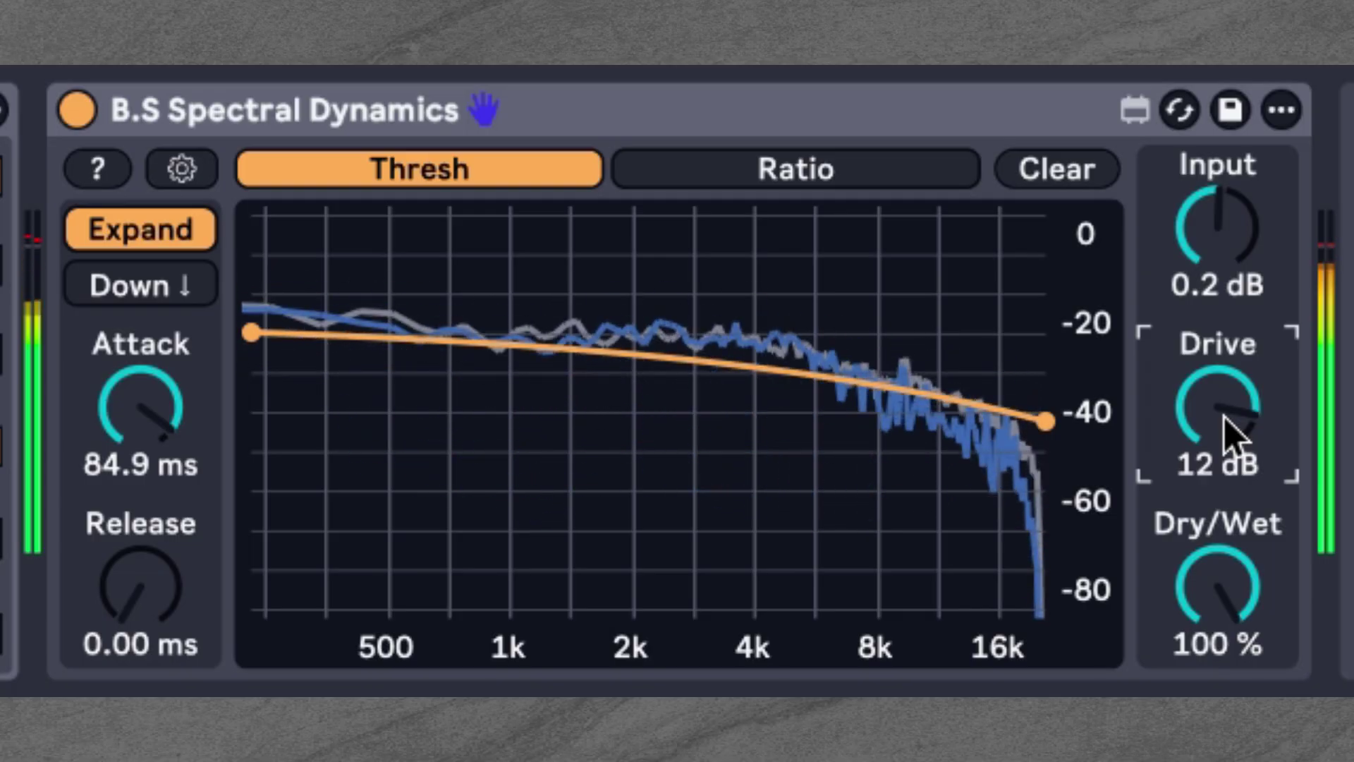
pyautogui.press('space')
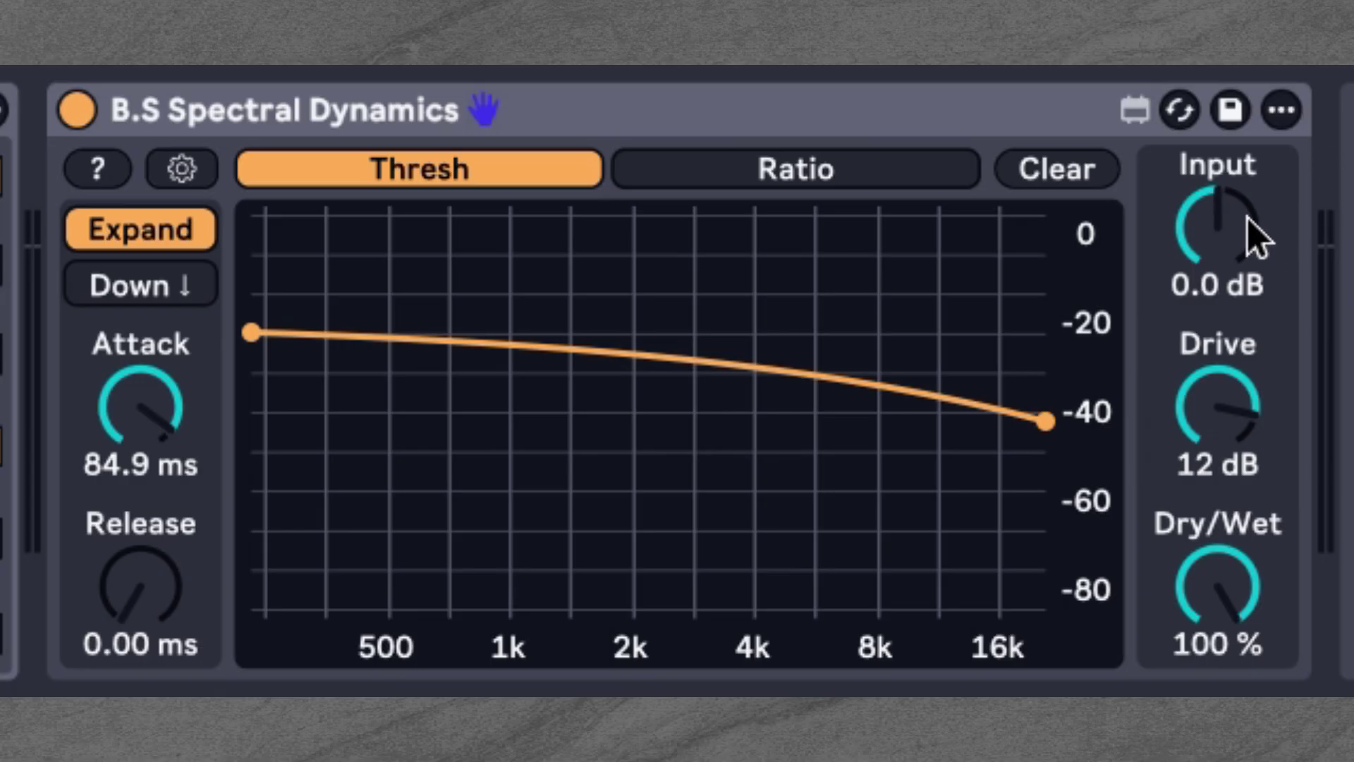
# Lower input gain to -6.2 dB and dry/wet to 22% while auditioning.
pyautogui.press('space')
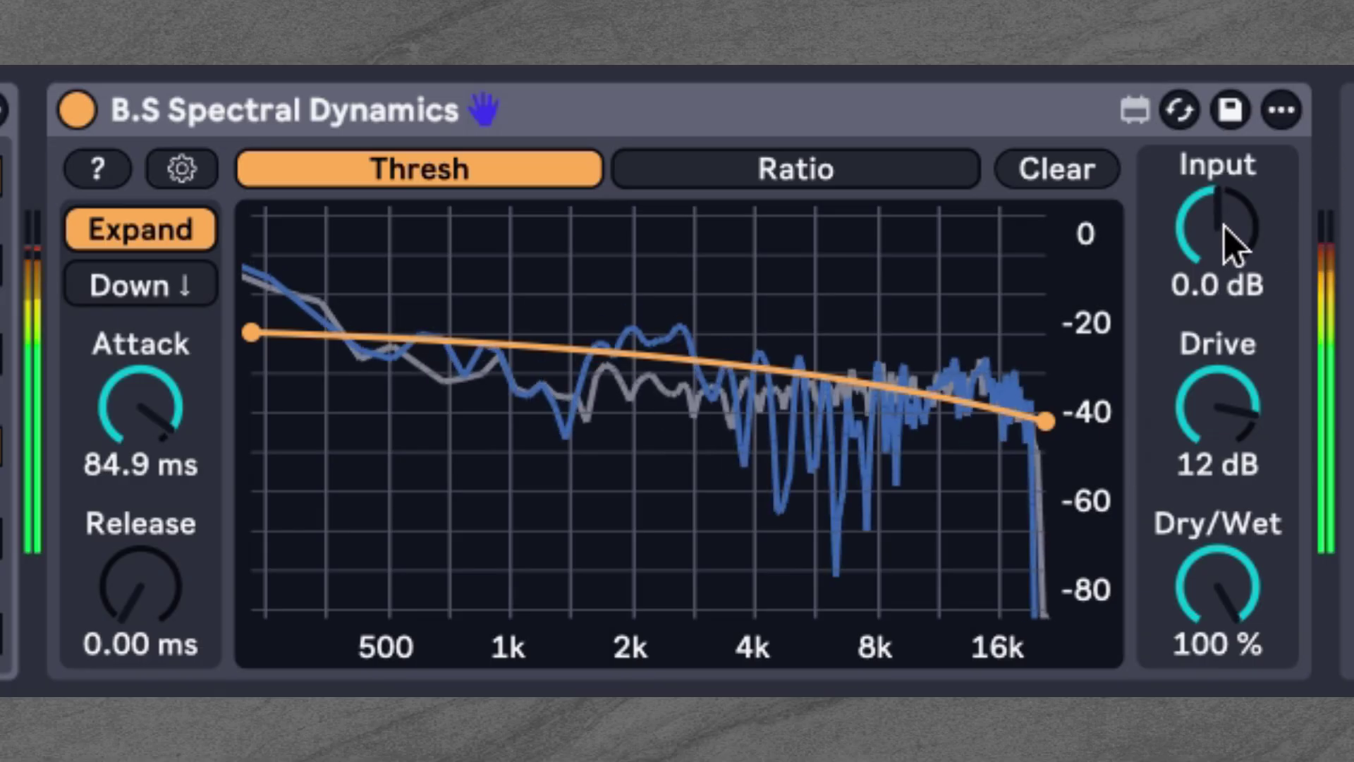
pyautogui.moveTo(1224, 226); pyautogui.dragTo(1225, 270)
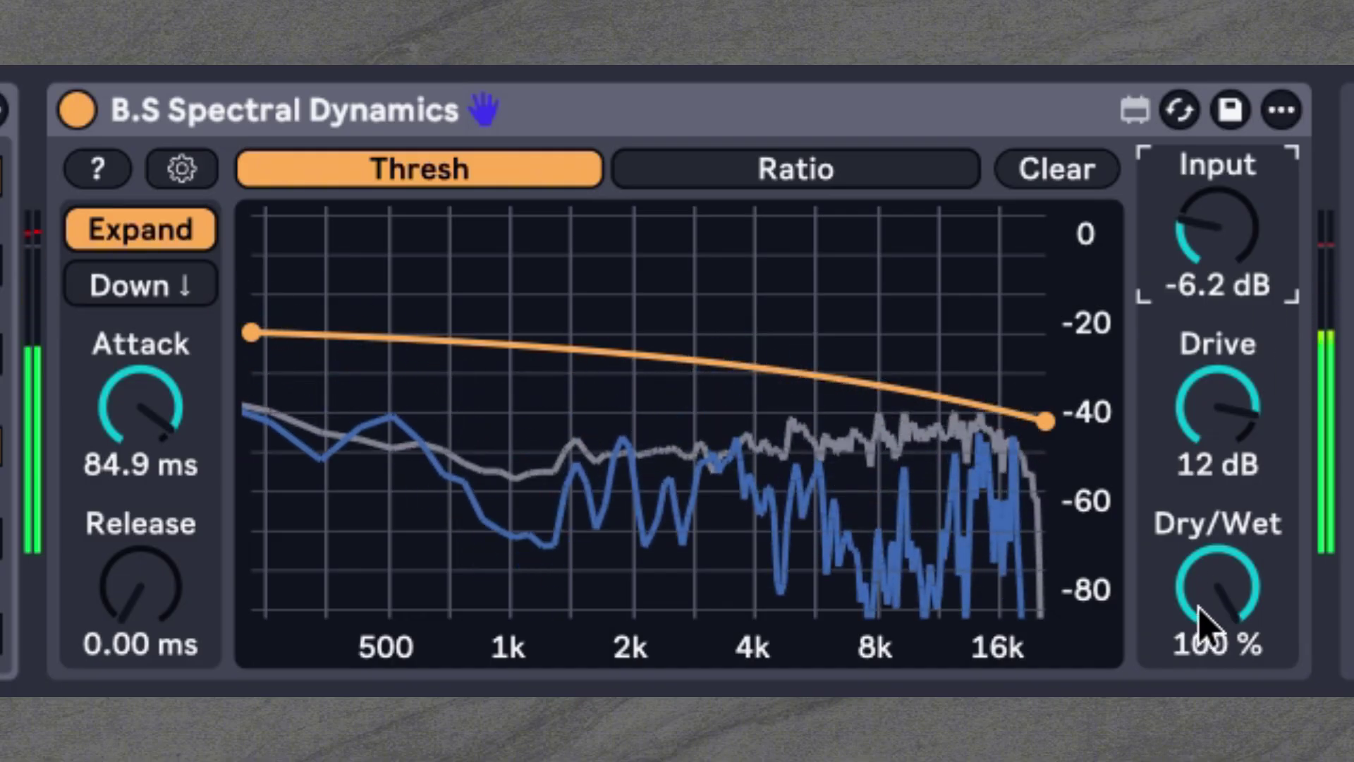
pyautogui.moveTo(1199, 621); pyautogui.dragTo(1198, 675)
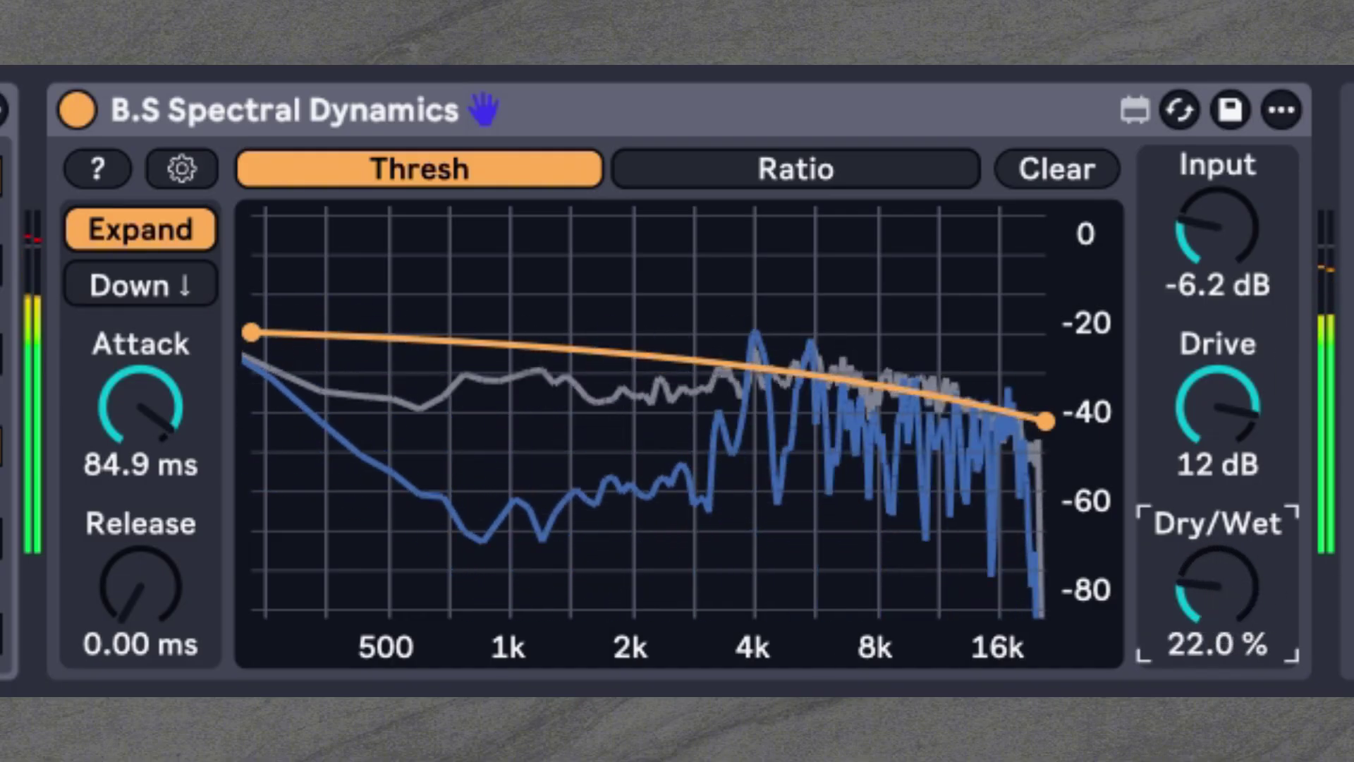
pyautogui.press('space')
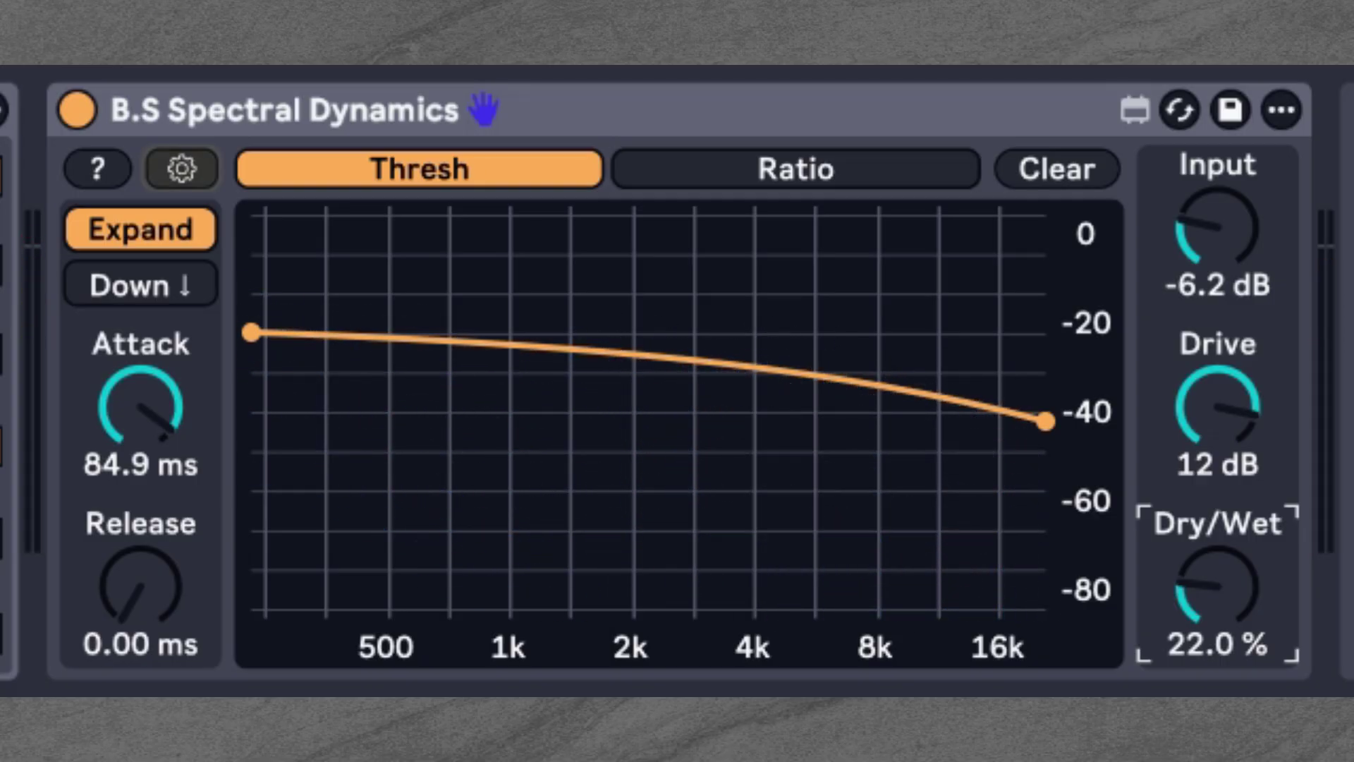
# Open the analysis settings and try FFT sizes 4096, 128, 512 and 1024.
pyautogui.click(182, 182)
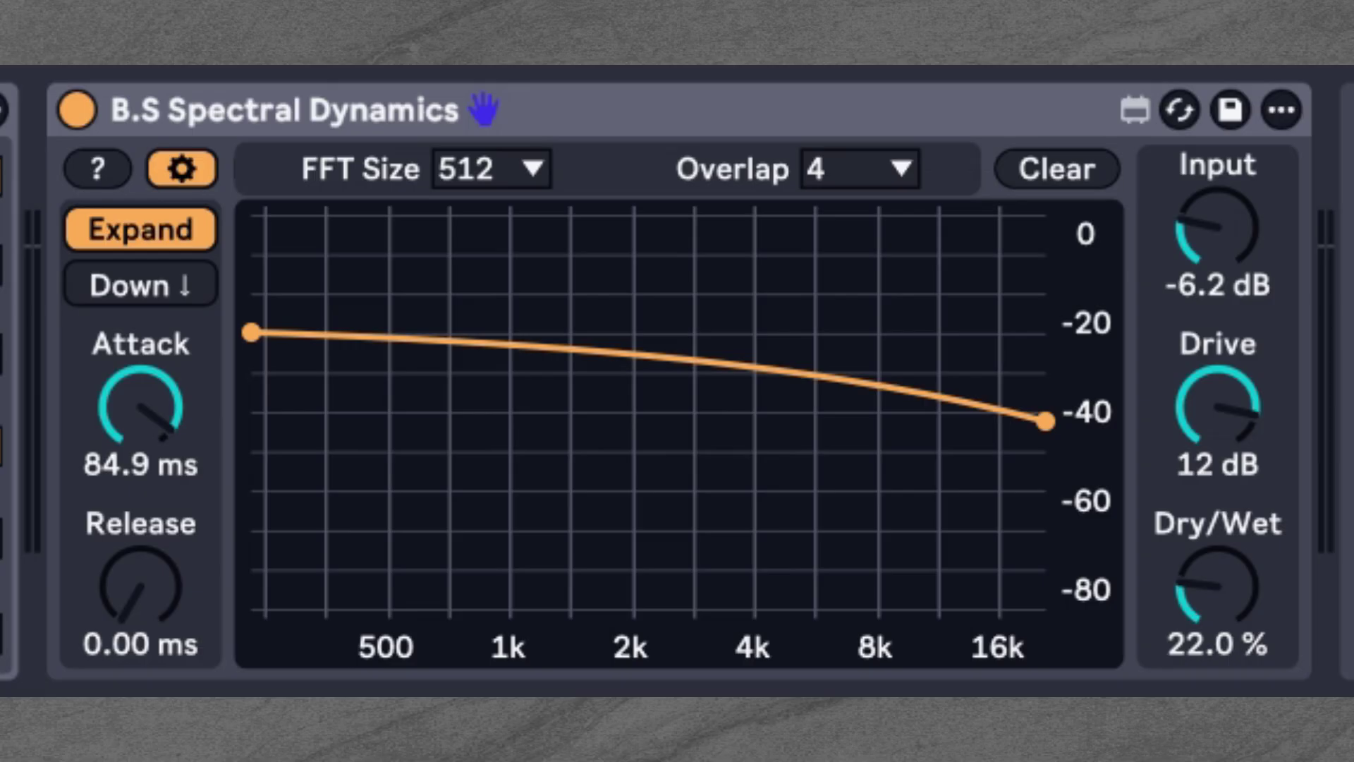
pyautogui.click(493, 172)
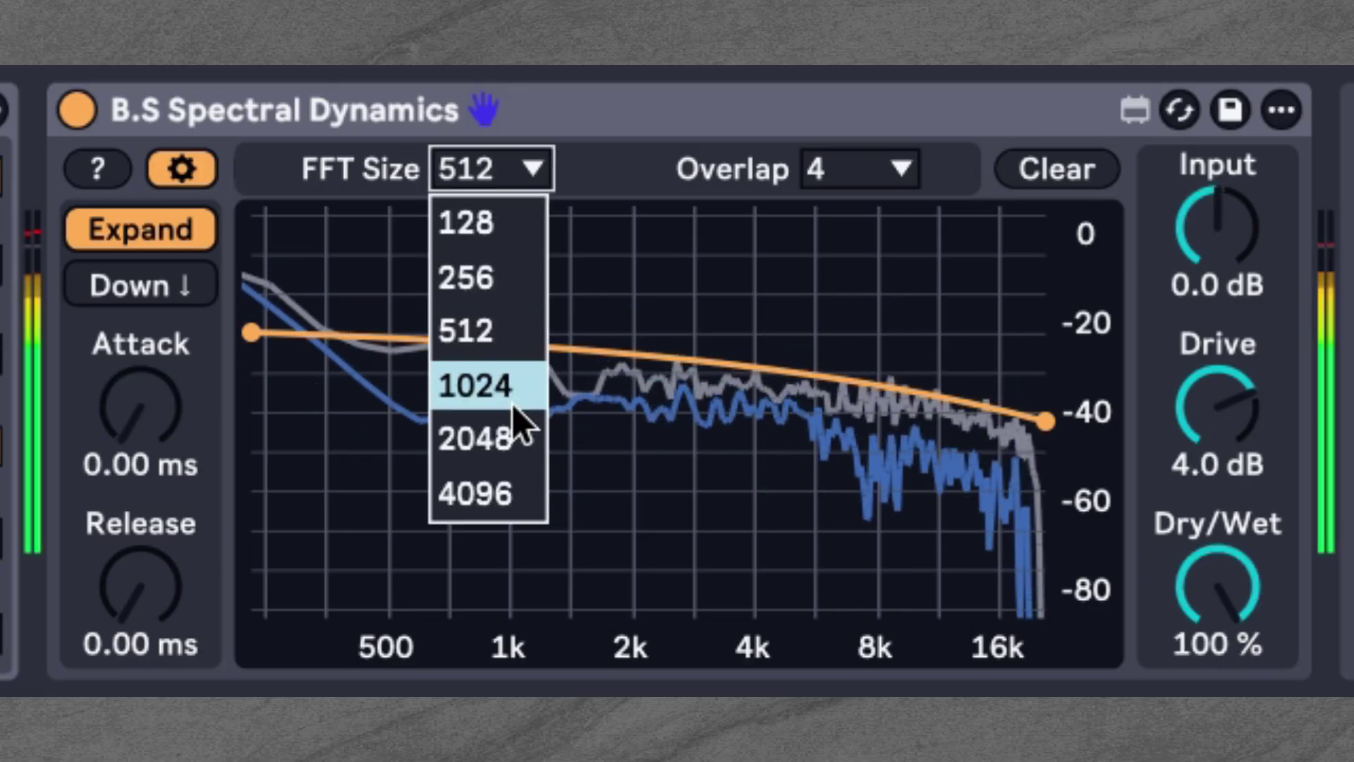
pyautogui.click(506, 491)
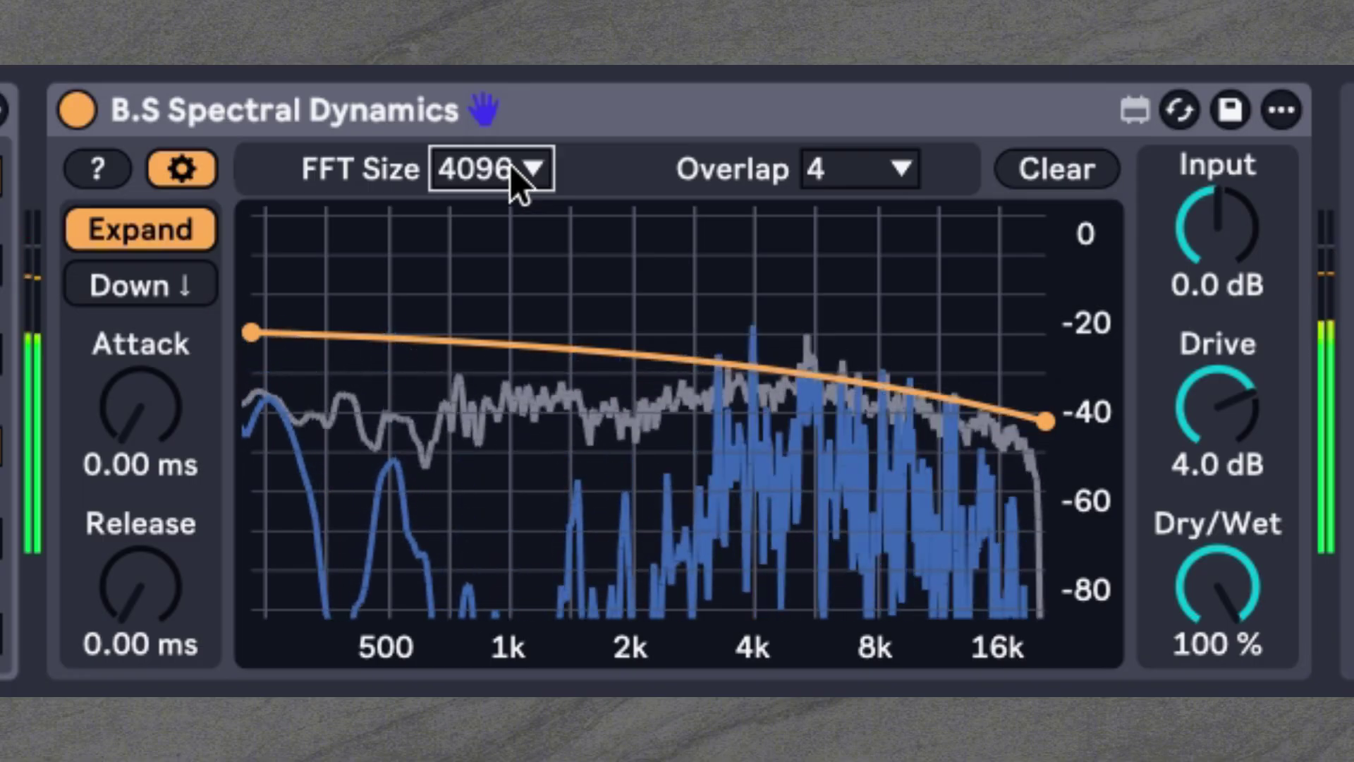
pyautogui.click(523, 181)
pyautogui.click(486, 228)
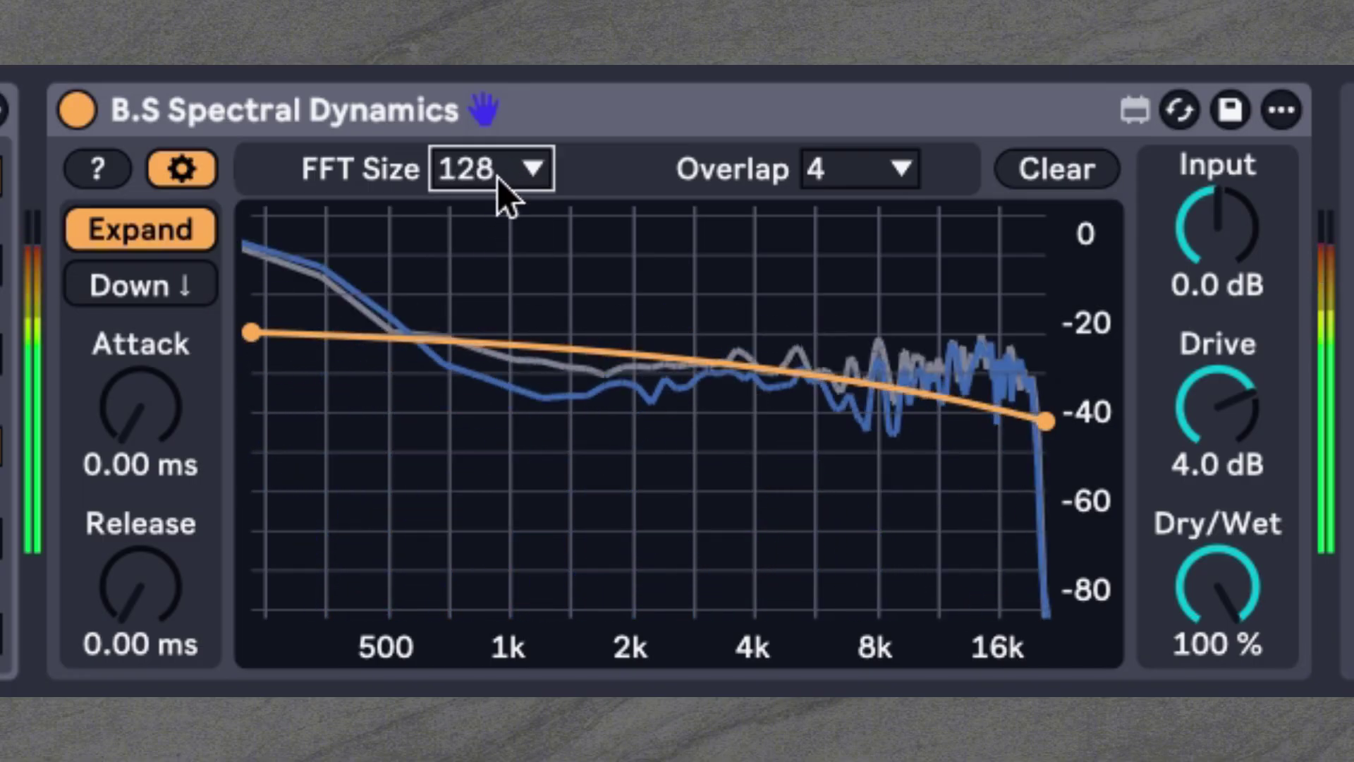
pyautogui.click(497, 176)
pyautogui.click(500, 336)
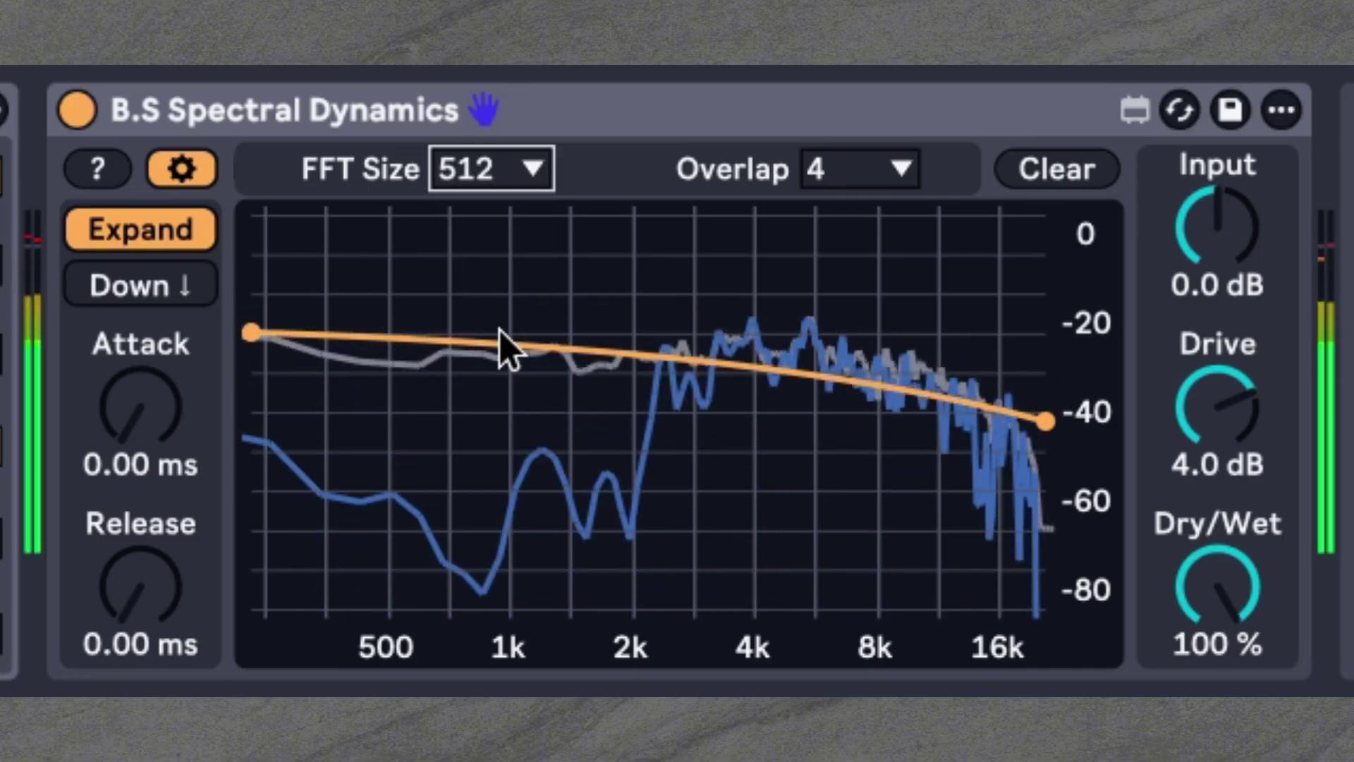
pyautogui.click(488, 173)
pyautogui.click(494, 391)
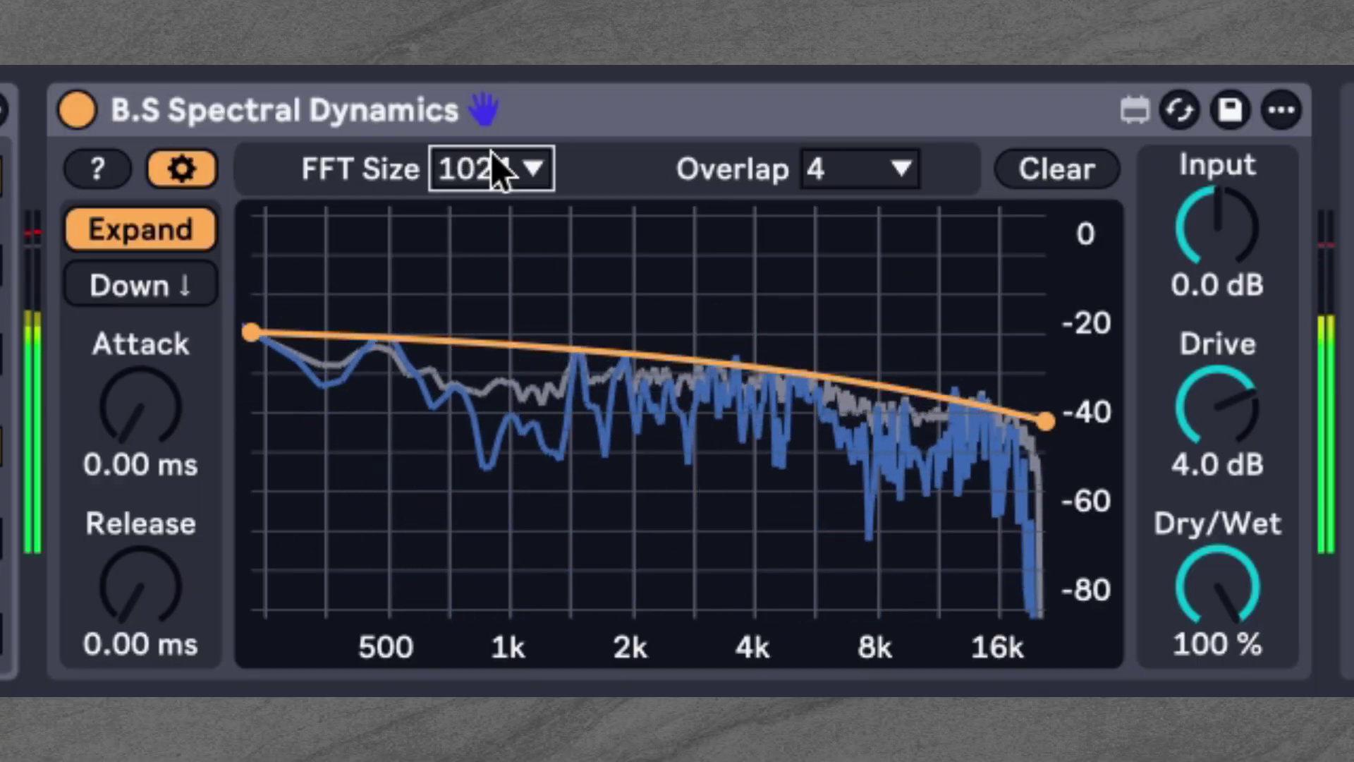
pyautogui.scroll(-1, 492, 172)
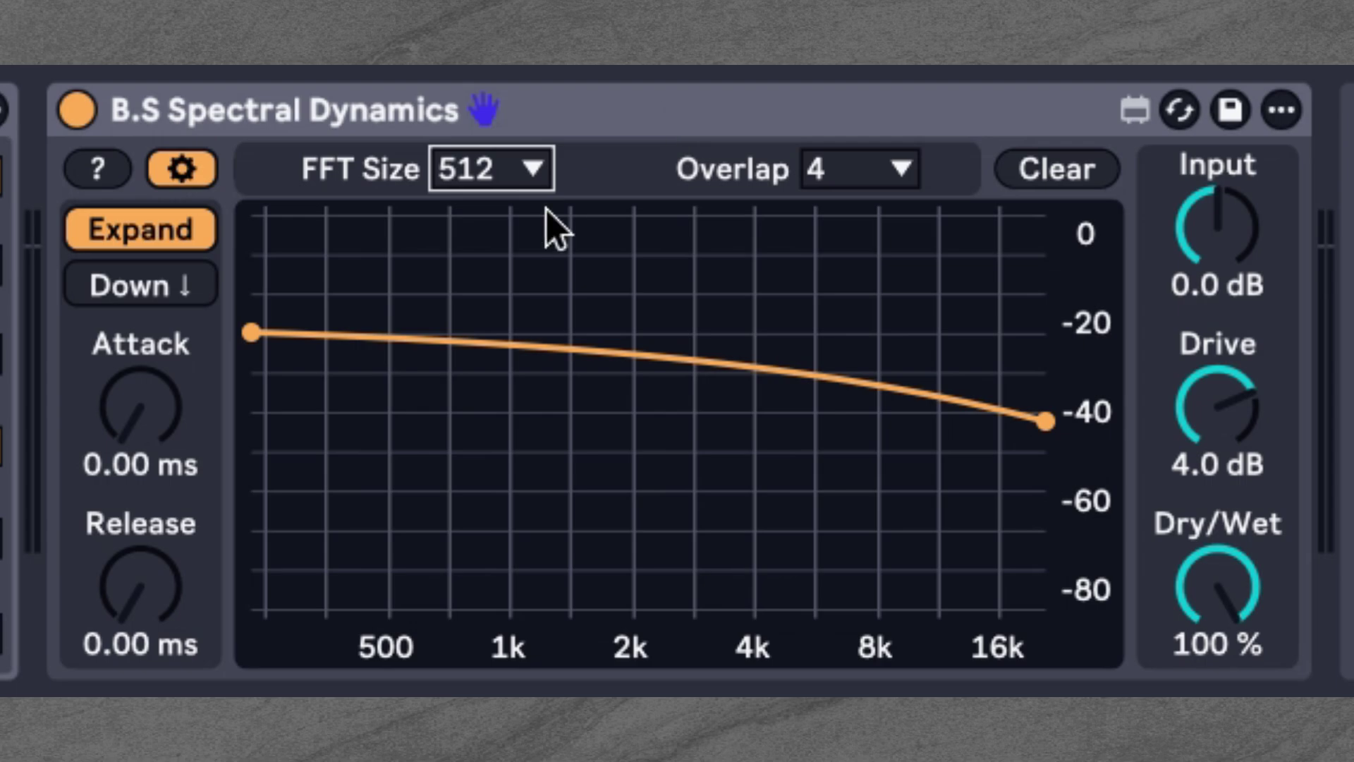
pyautogui.scroll(2, 546, 204)
# Try overlap values 32, 16, 4 and 2 from the Overlap list.
pyautogui.click(897, 171)
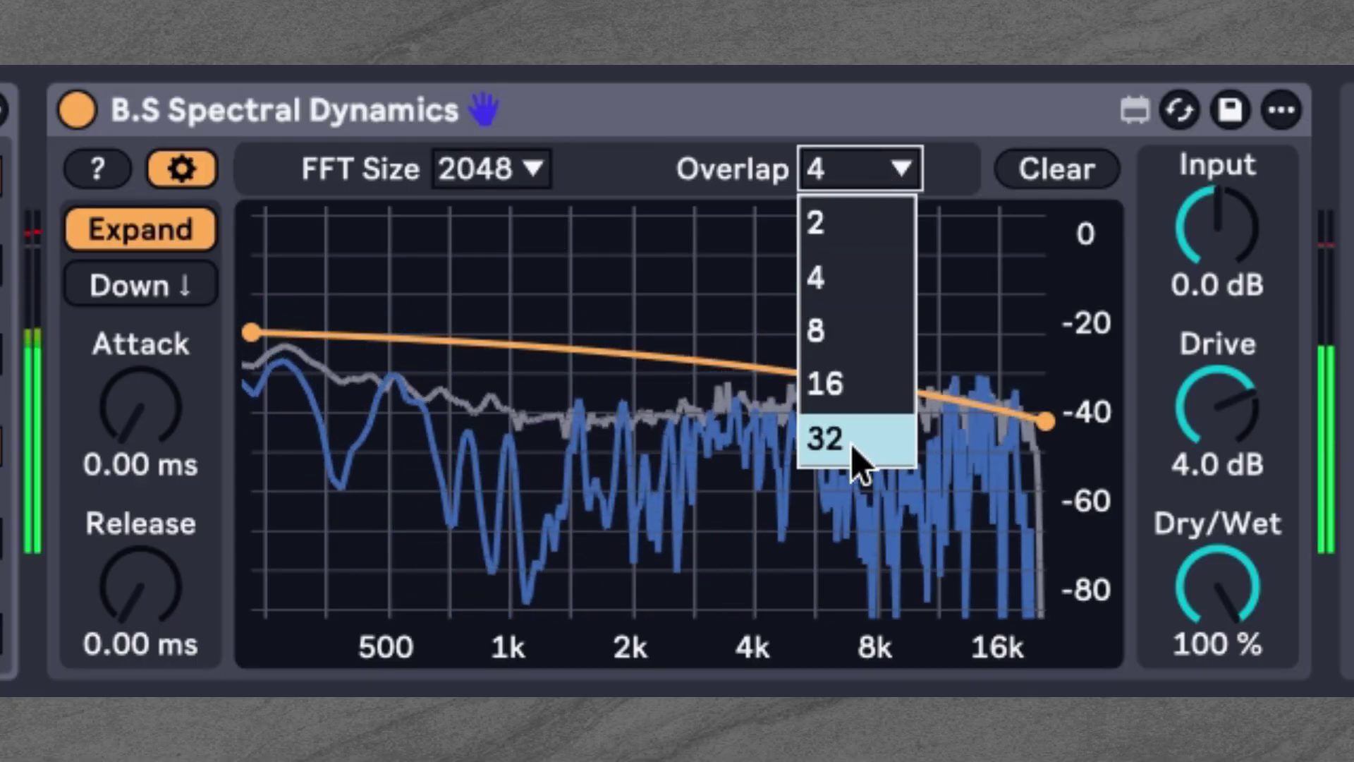
pyautogui.click(855, 443)
pyautogui.click(874, 187)
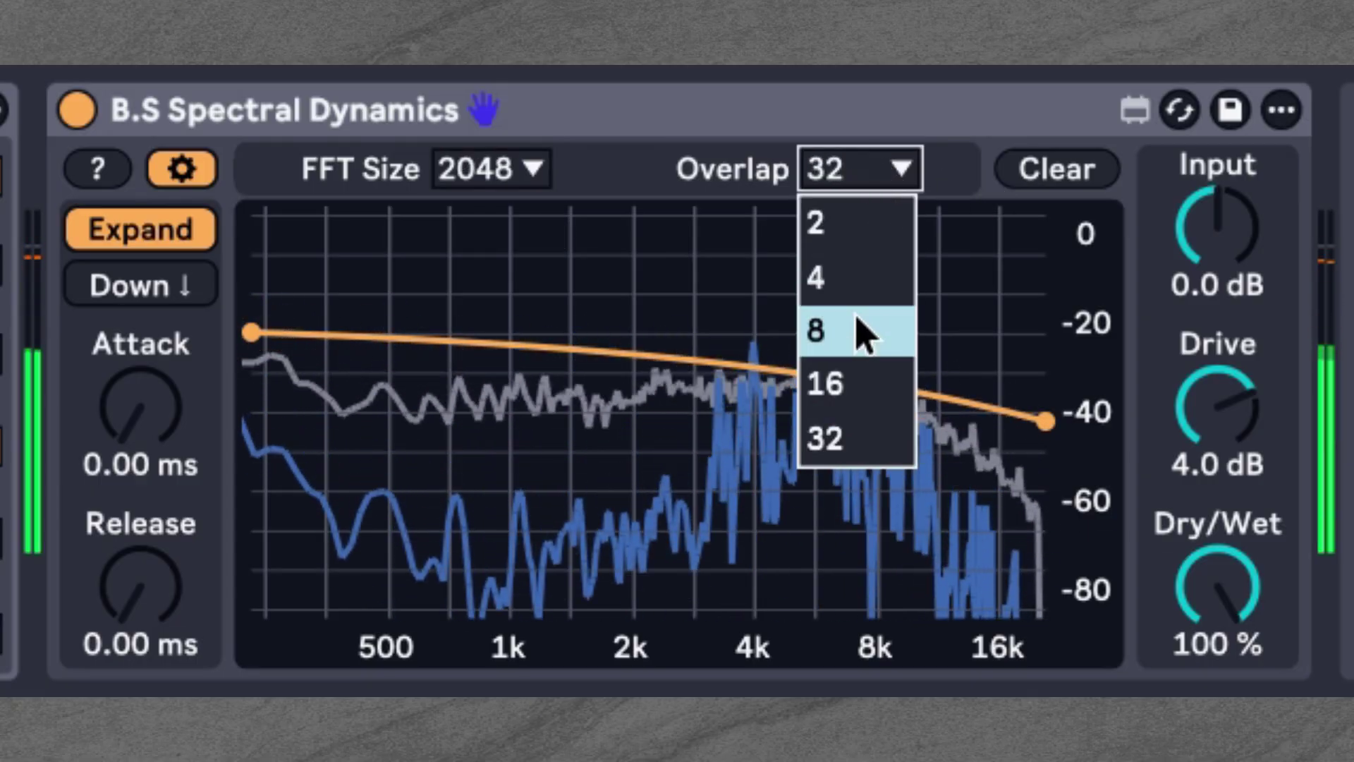
pyautogui.click(861, 383)
pyautogui.click(830, 171)
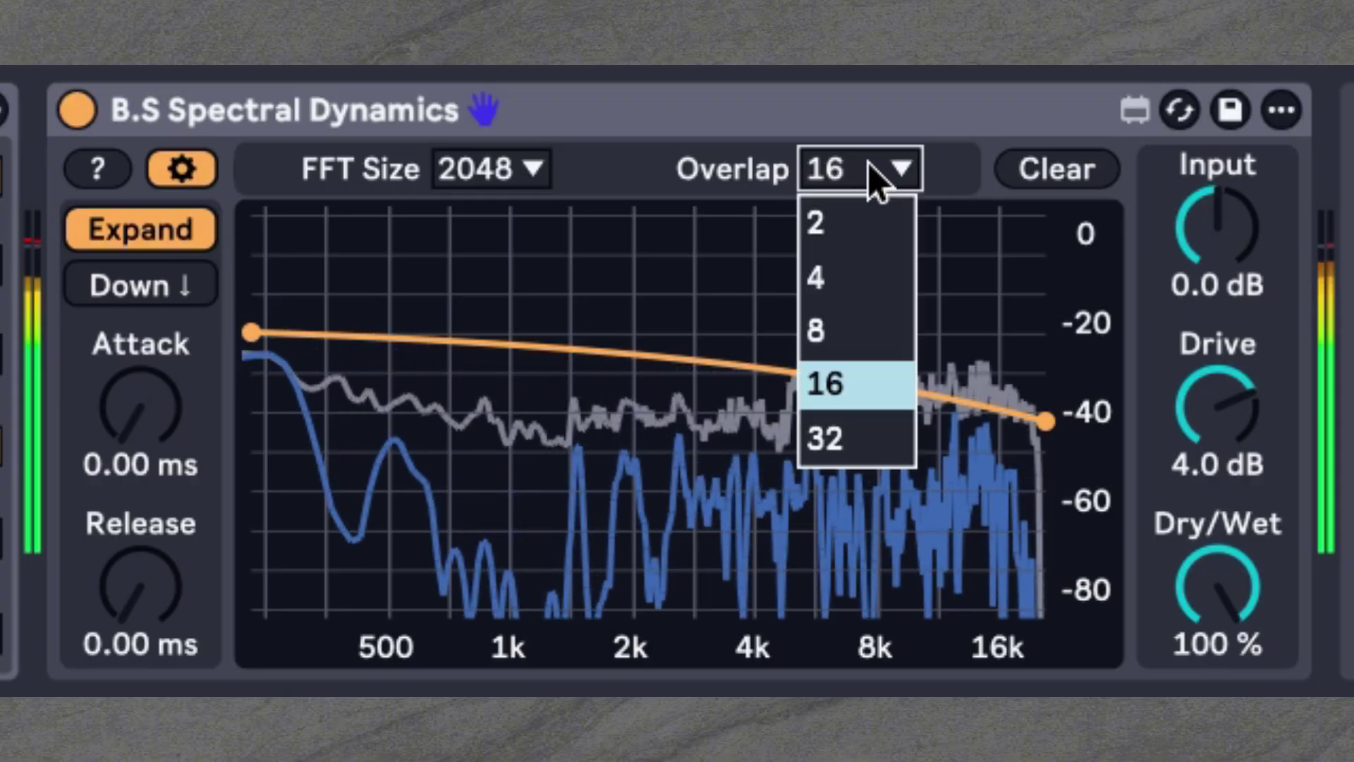
pyautogui.click(857, 275)
pyautogui.click(848, 176)
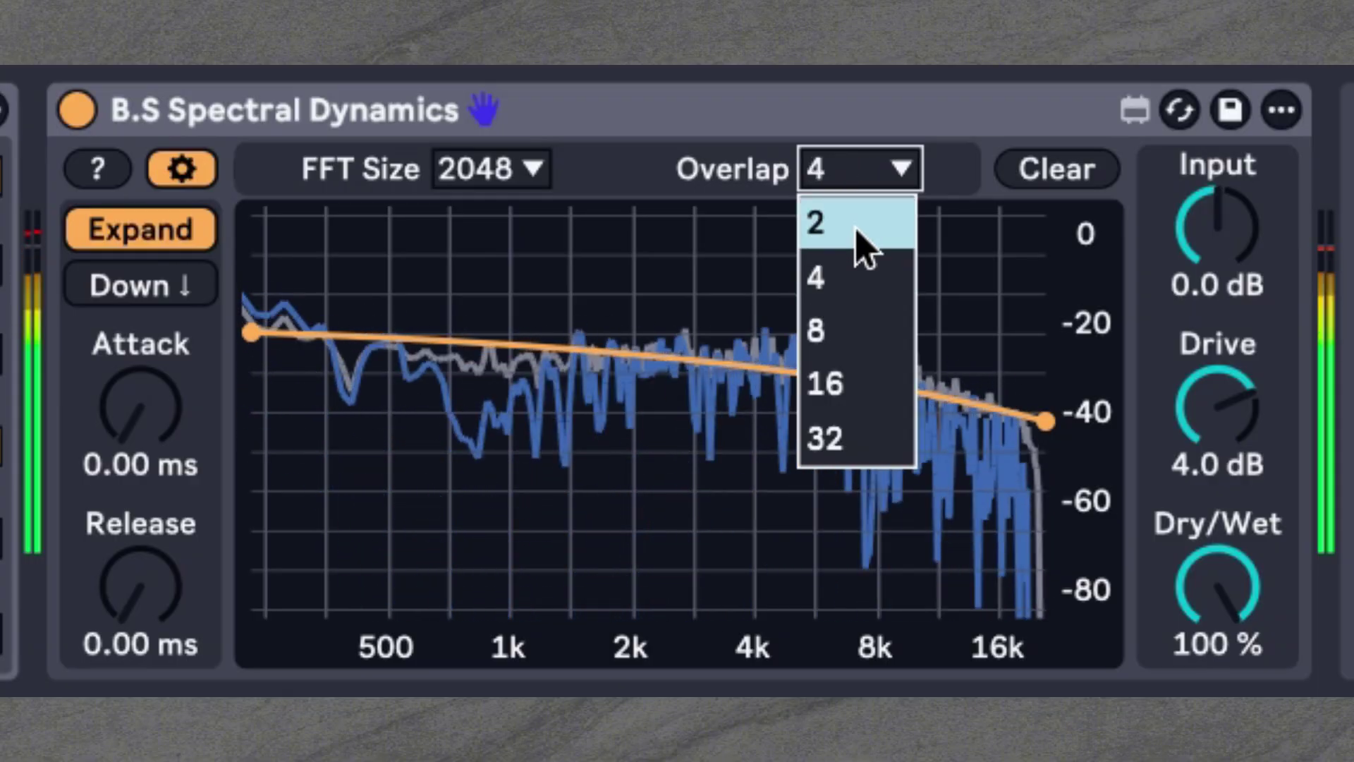
pyautogui.click(866, 237)
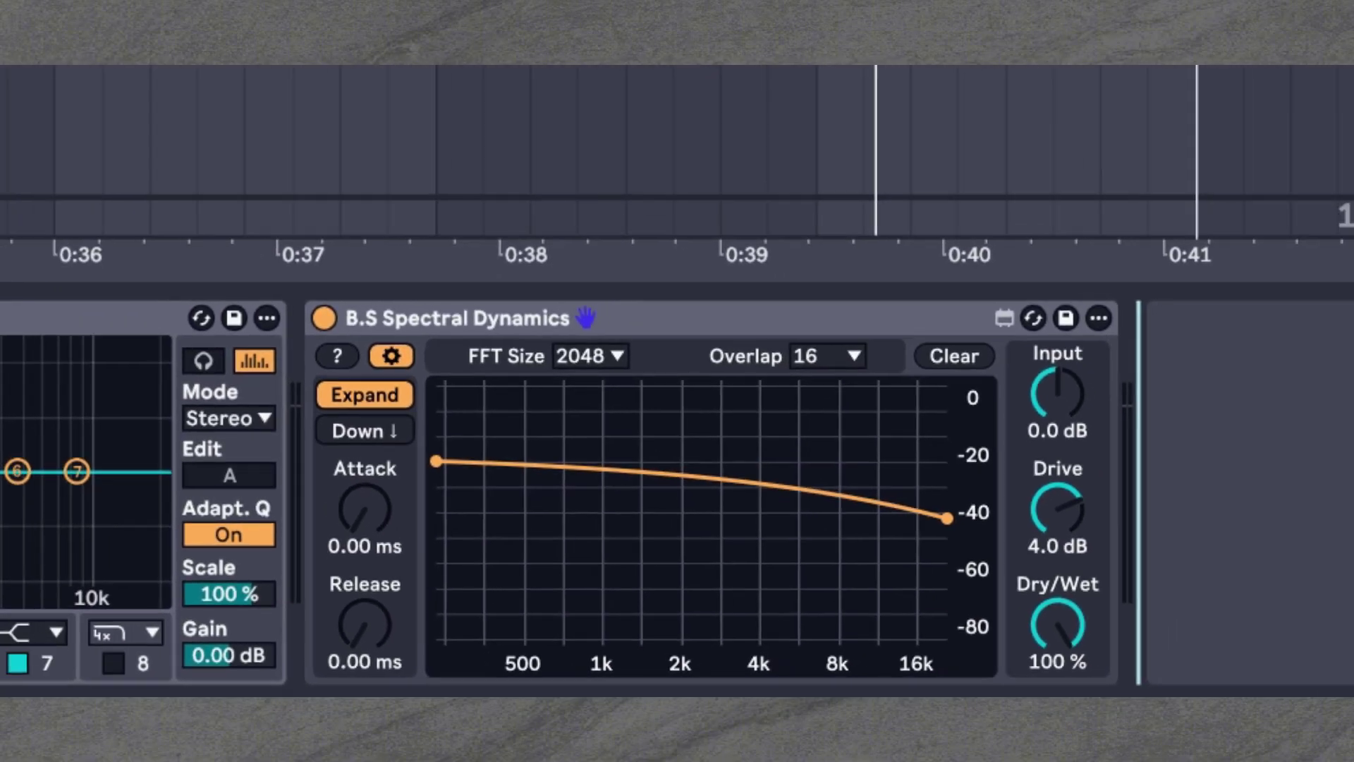